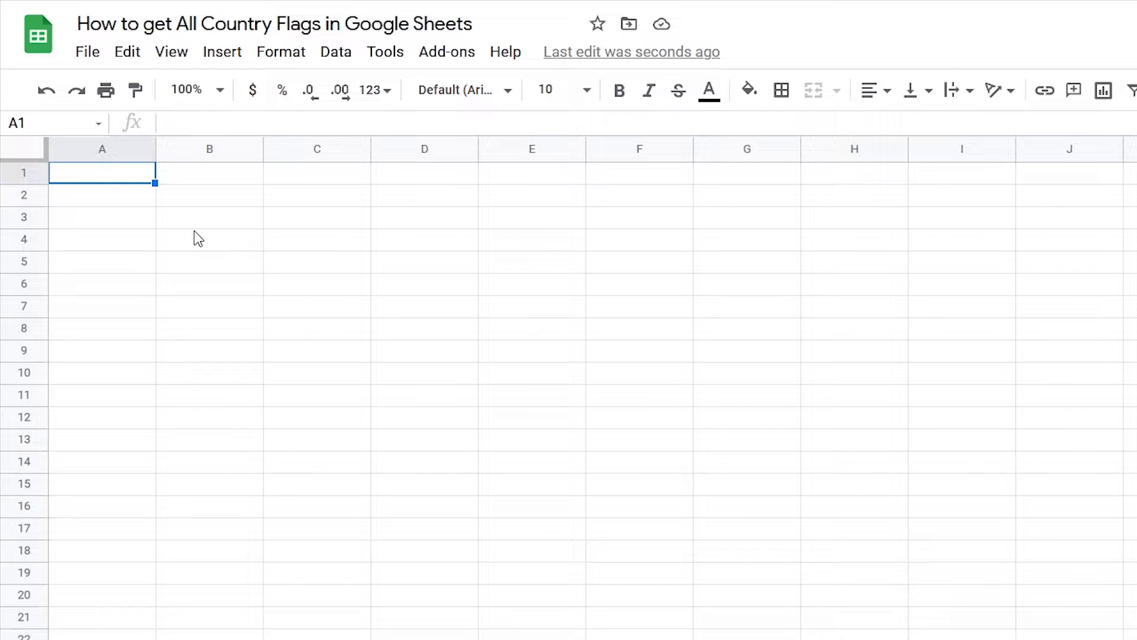
Paste the flags page URL into A1 and widen column A to fit it.
double_click(102, 174)
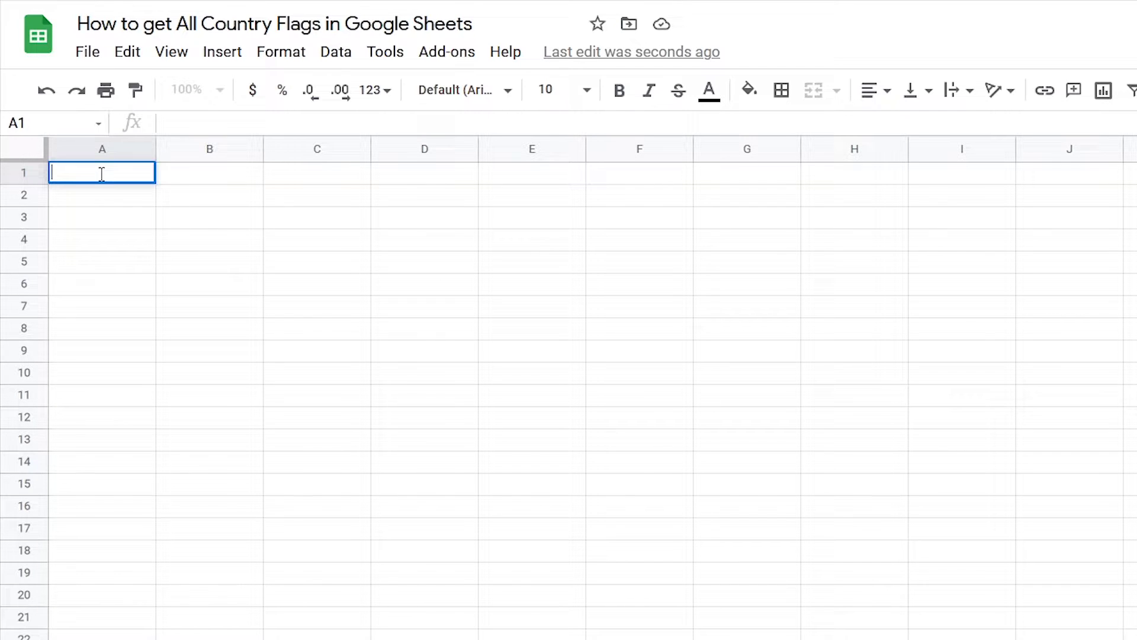
text(http://www.sciencekids.co.nz/pictures/flags.html)
click(180, 215)
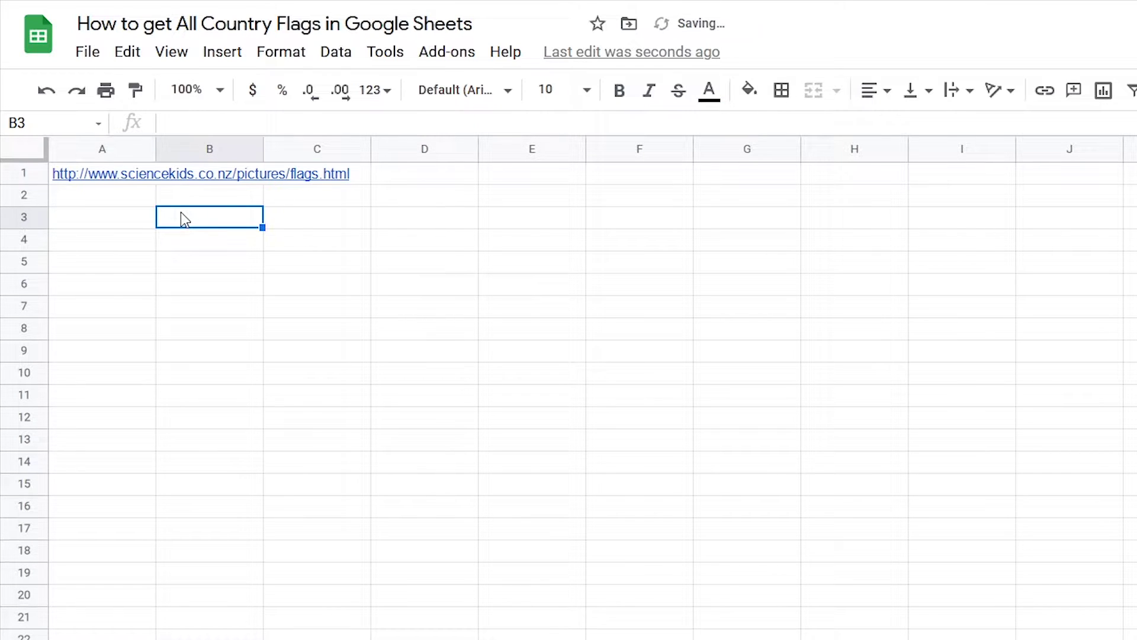
drag(155, 150, 362, 151)
Paste the flags96 image XPath query into B1 and widen column B to fit.
click(416, 174)
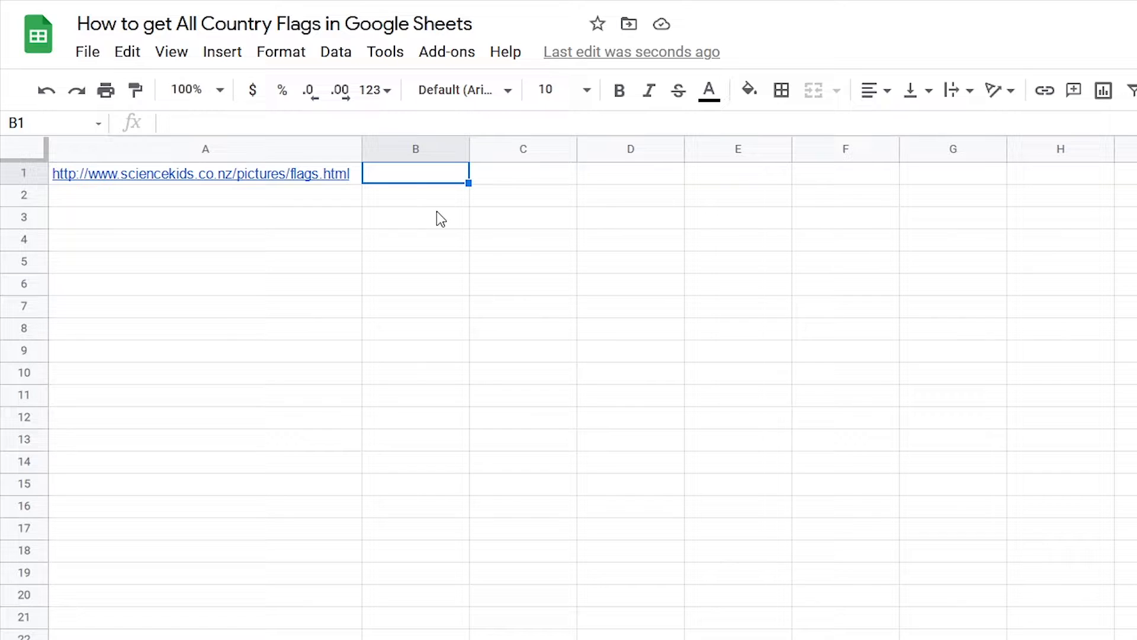
double_click(414, 178)
text(//@src[contains(.,'flags96')])
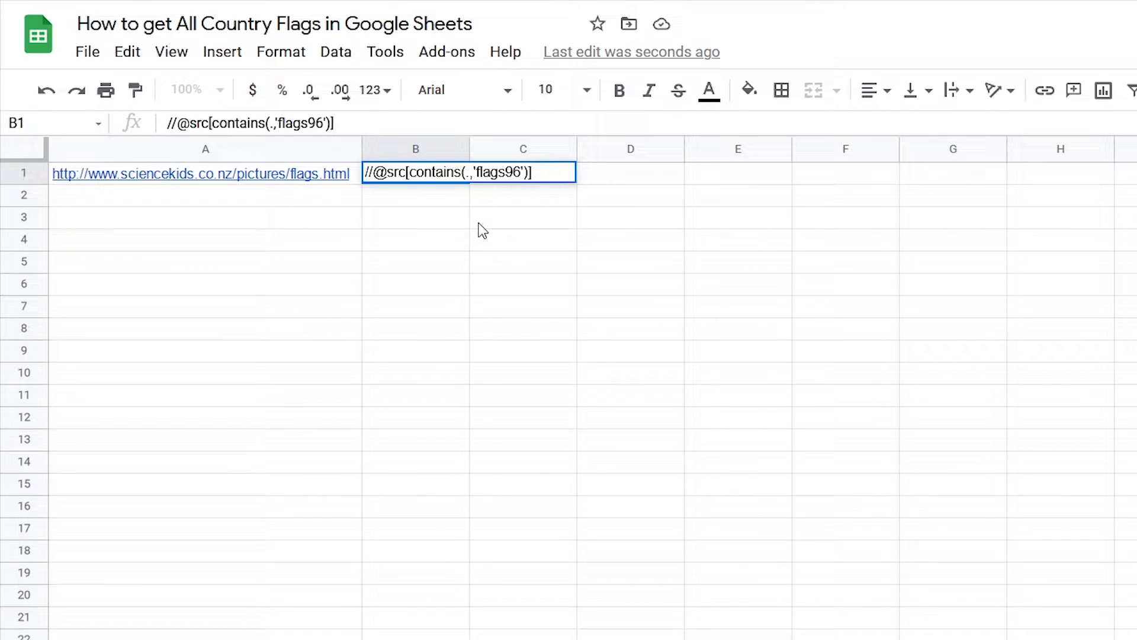
click(488, 222)
drag(469, 150, 544, 150)
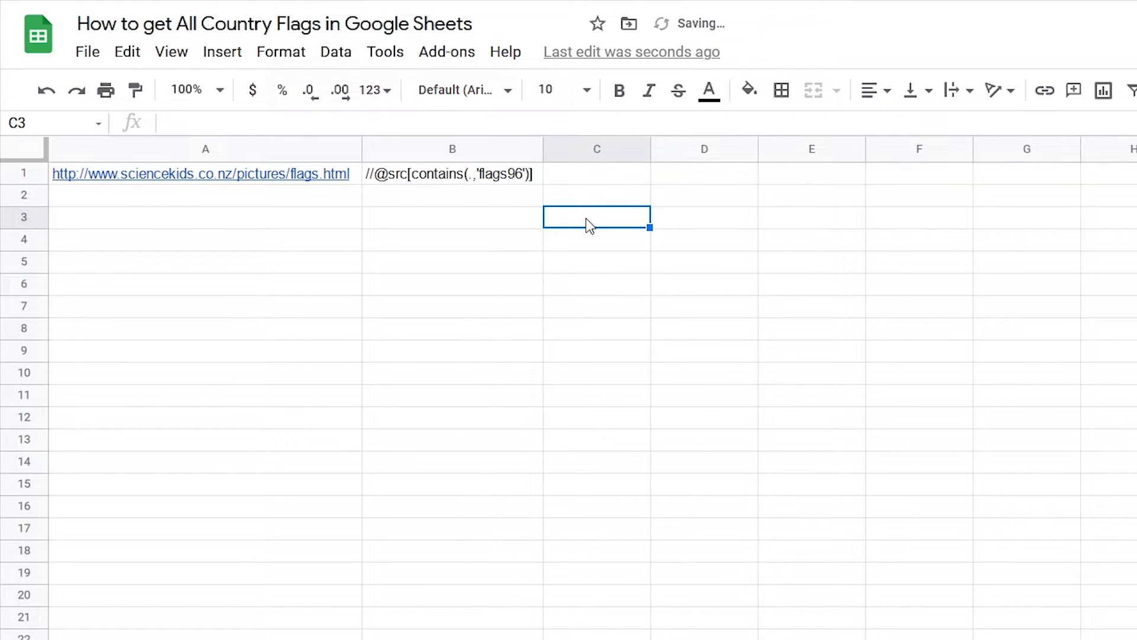
click(205, 217)
text(=importxm)
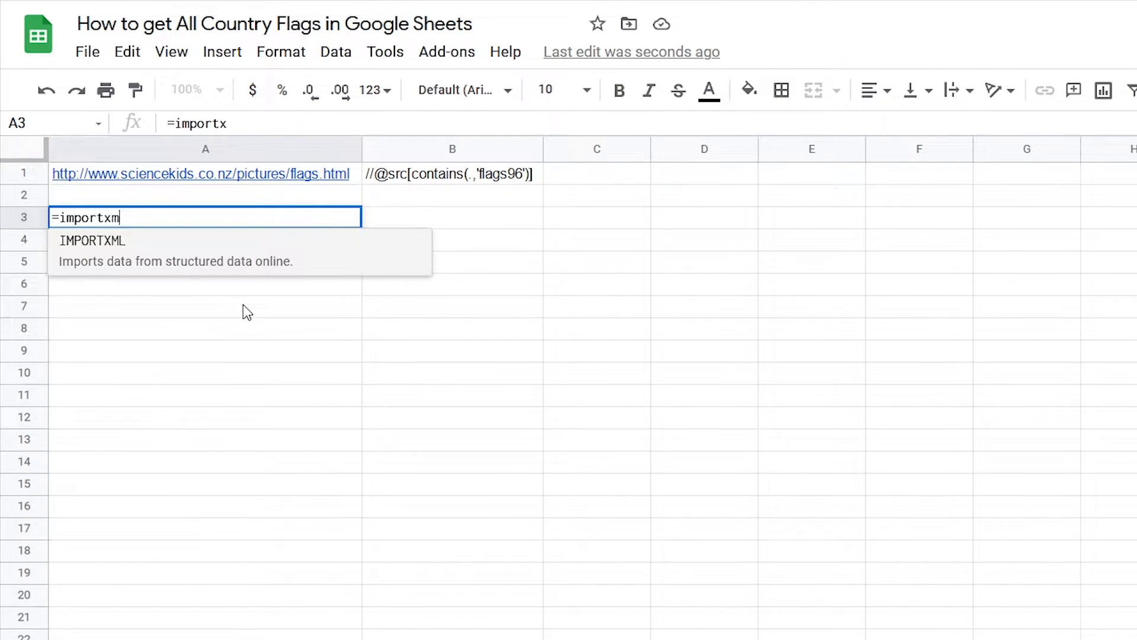
text(l()
Enter =IMPORTXML(A1,B1) in A3 to list every country's flag image path.
click(356, 177)
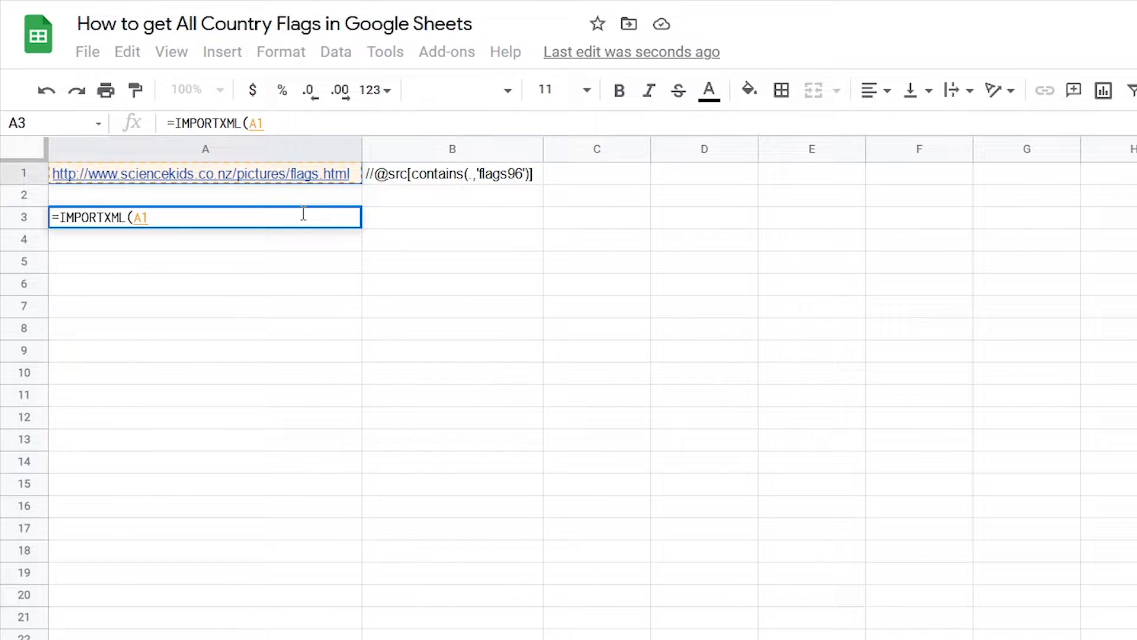
text(,)
click(470, 174)
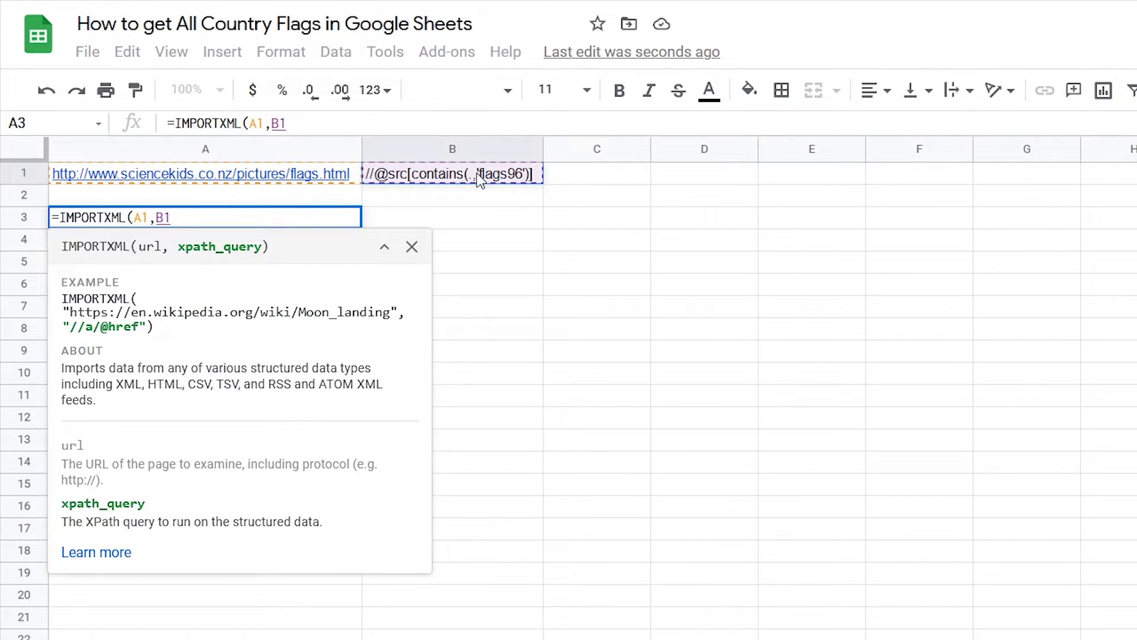
key(Return)
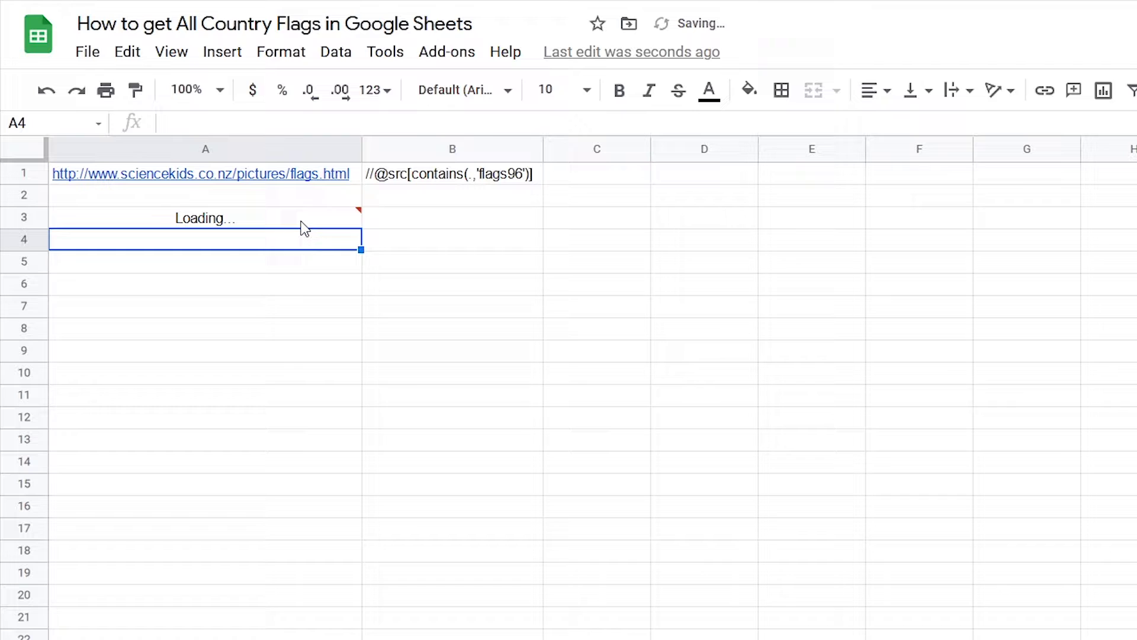
mouse_move(205, 218)
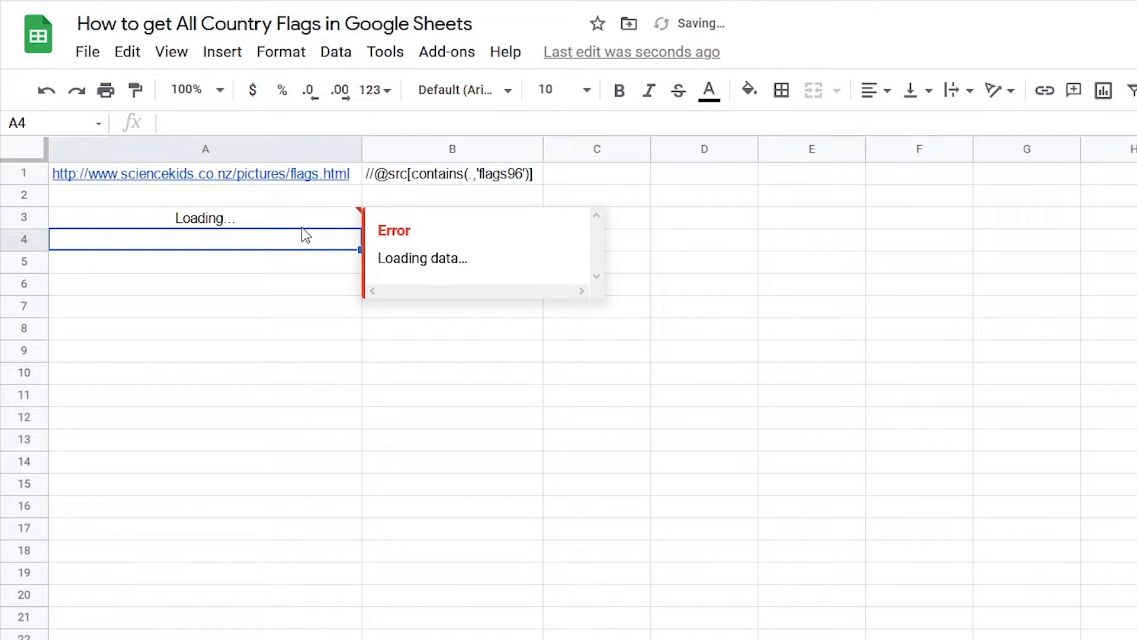
click(301, 226)
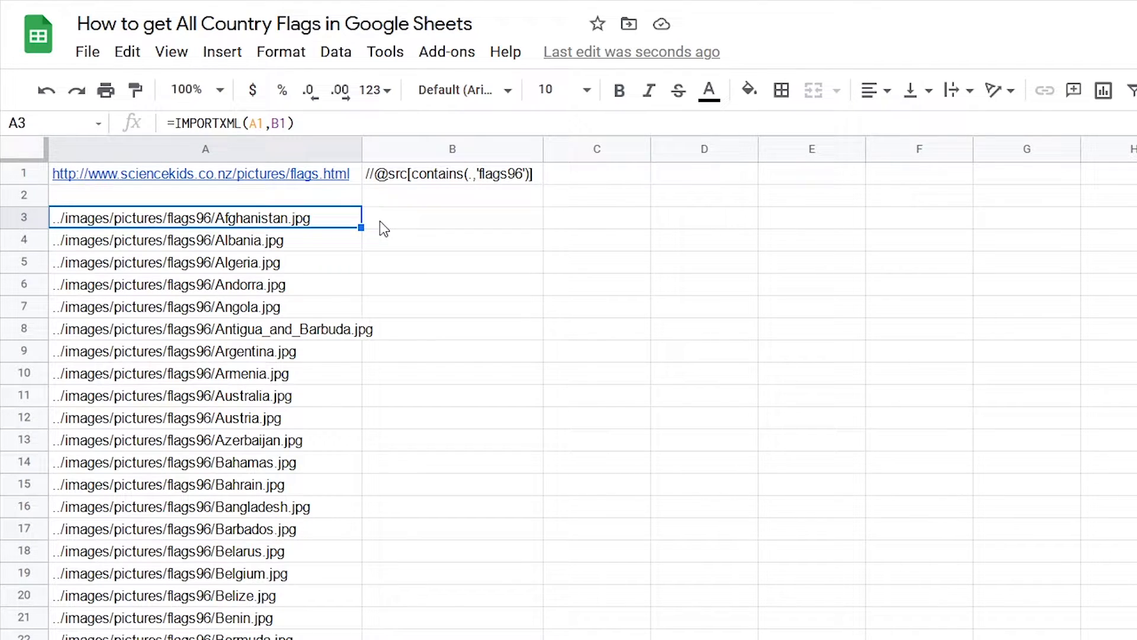
scroll(356, 356, down, 10)
scroll(272, 578, down, 10)
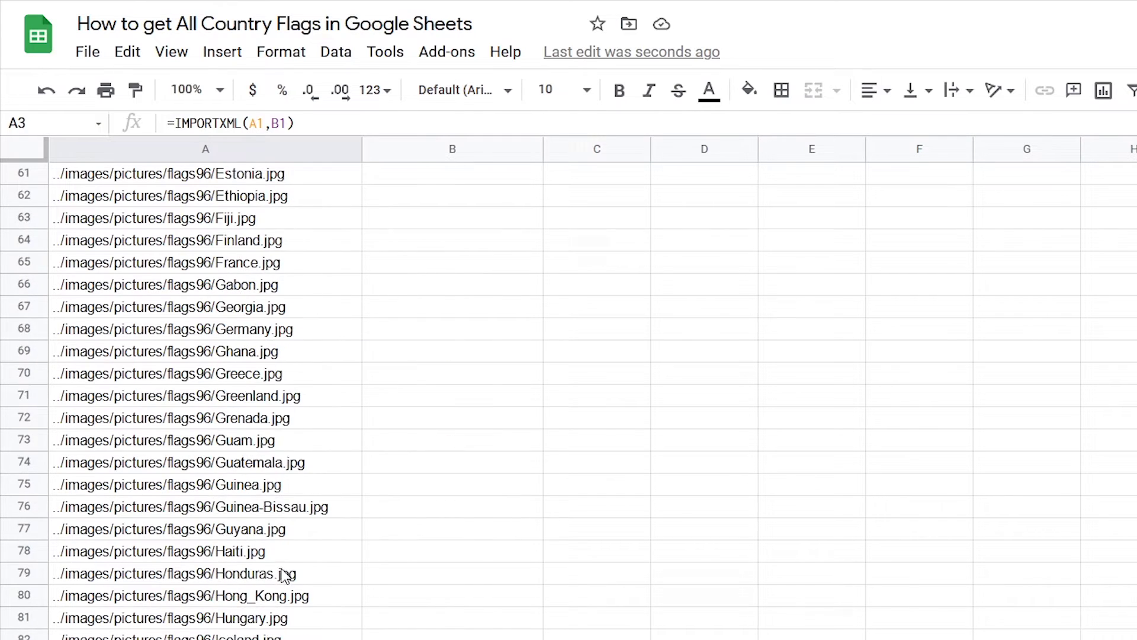
scroll(272, 578, down, 5)
scroll(273, 578, up, 15)
scroll(356, 356, up, 10)
click(453, 218)
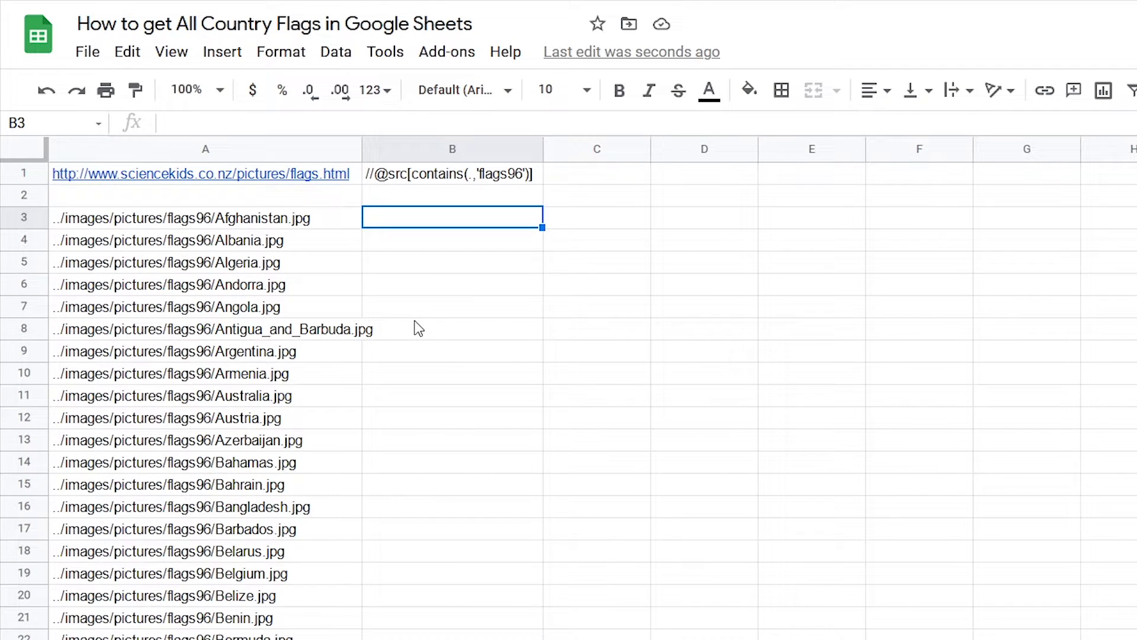
Fill column B with IMAGE formulas using sciencekids.co.nz flag URLs, and enlarge all rows.
double_click(409, 218)
text(=IMAGE(substitute(A3,"..","http://www.sciencekids.co.nz")))
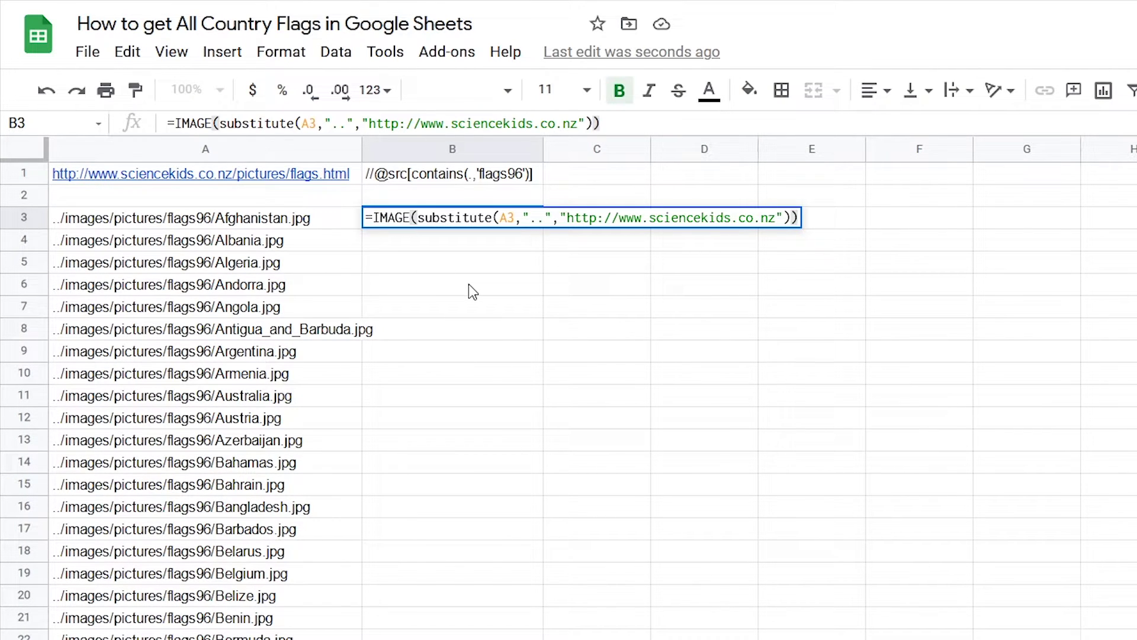
key(Return)
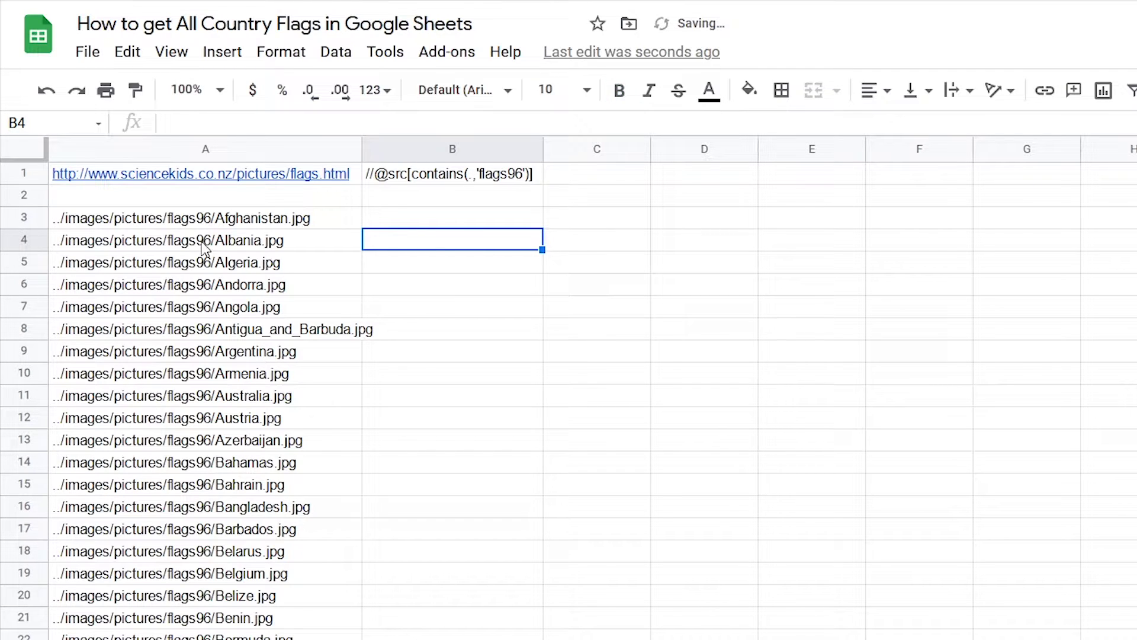
click(462, 218)
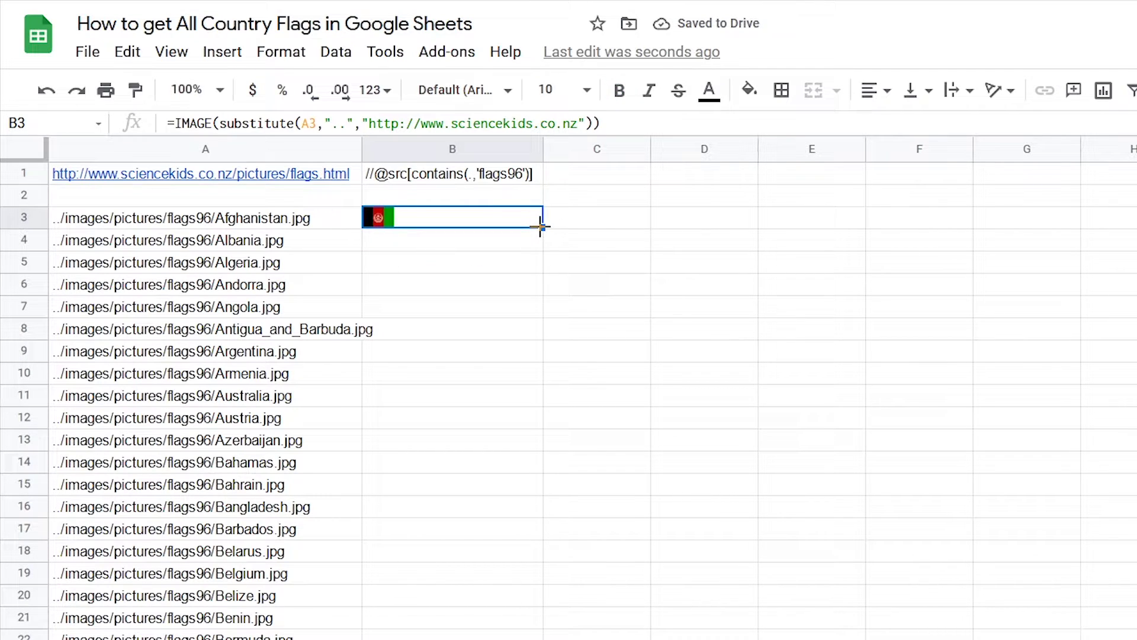
double_click(542, 225)
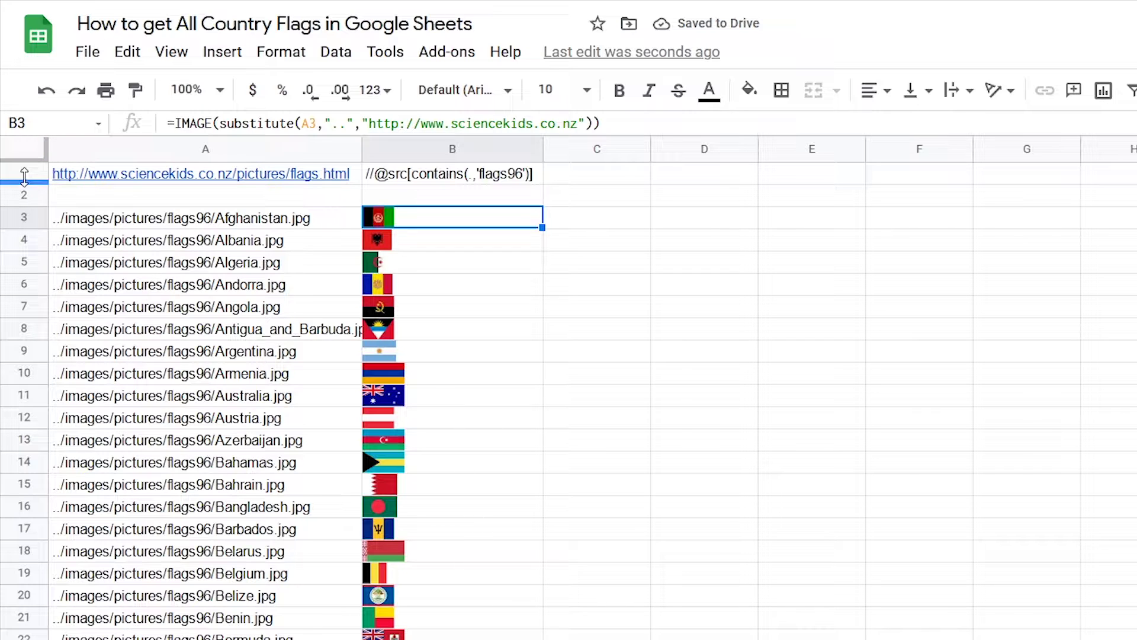
click(23, 149)
drag(34, 207, 34, 222)
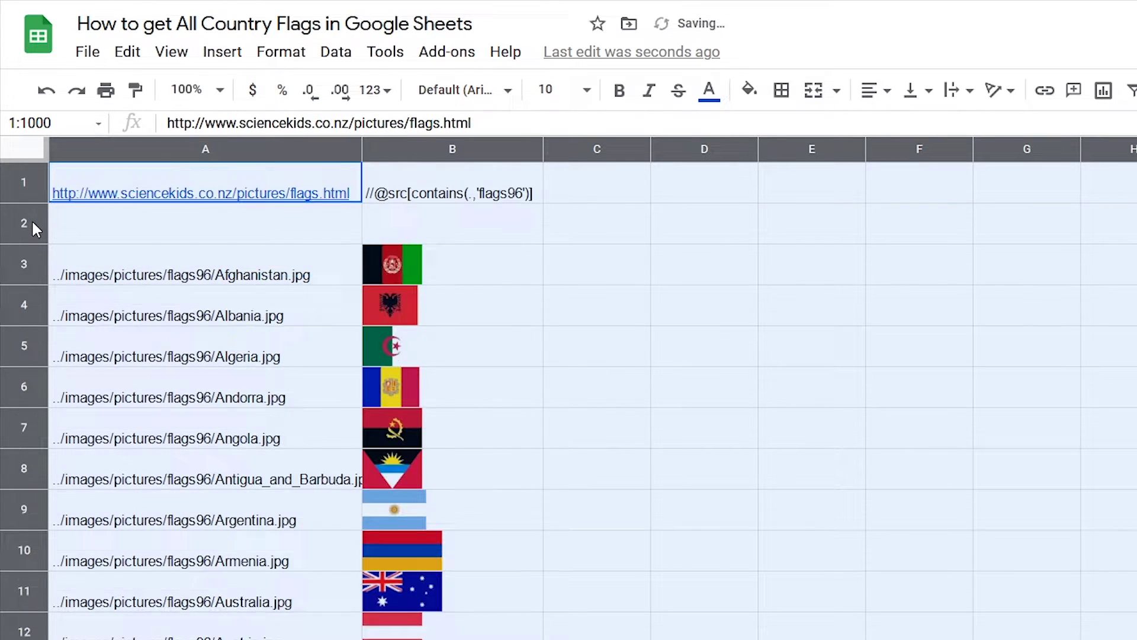
click(478, 274)
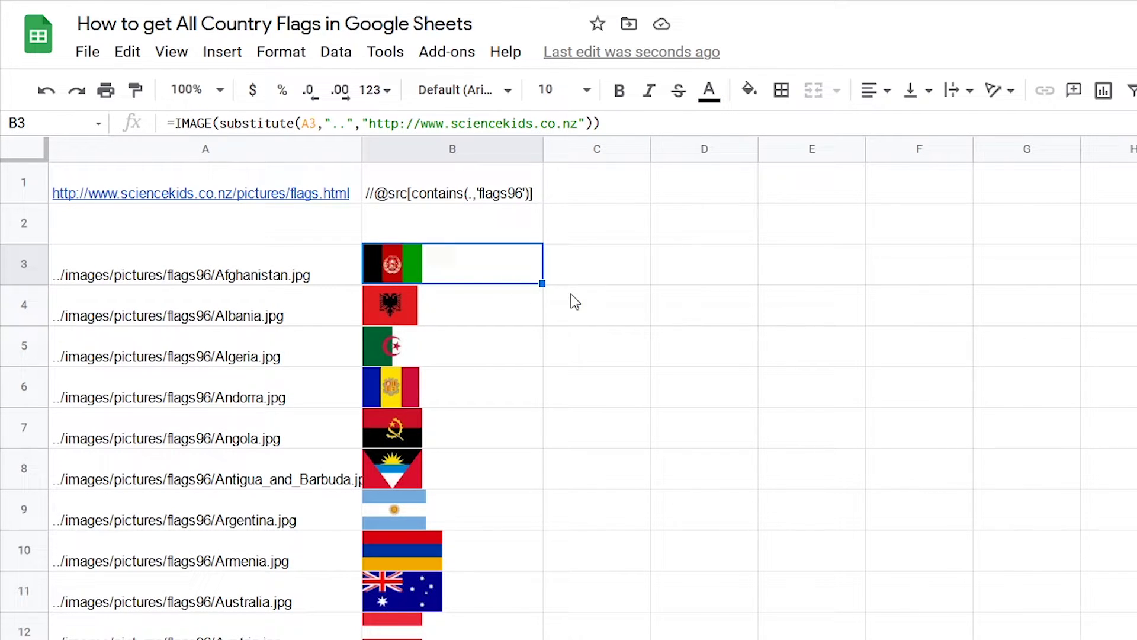
click(632, 271)
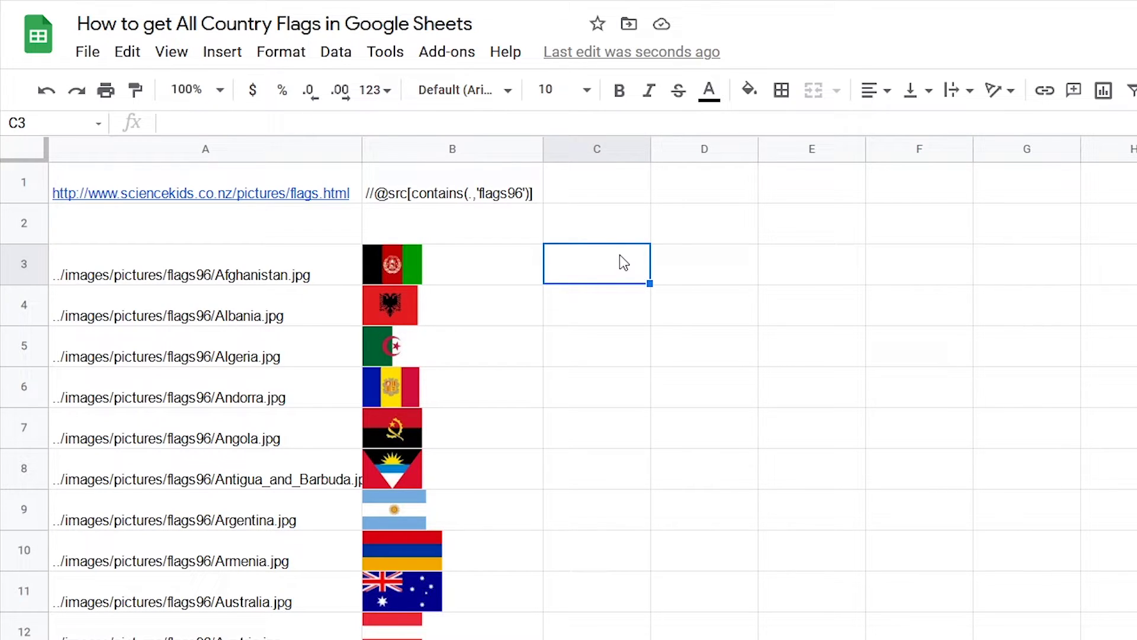
Paste the file name pattern into C1 and enter =REGEXEXTRACT(A3,$C$1) in C3.
click(612, 190)
text(([^/.]+)\.jpg$)
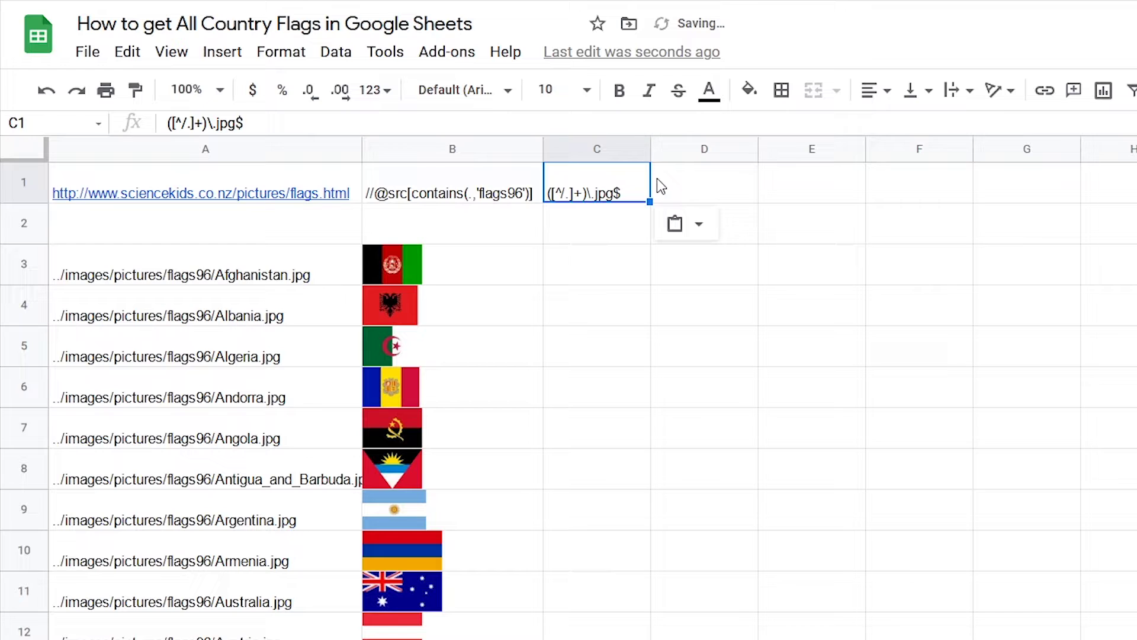
double_click(582, 267)
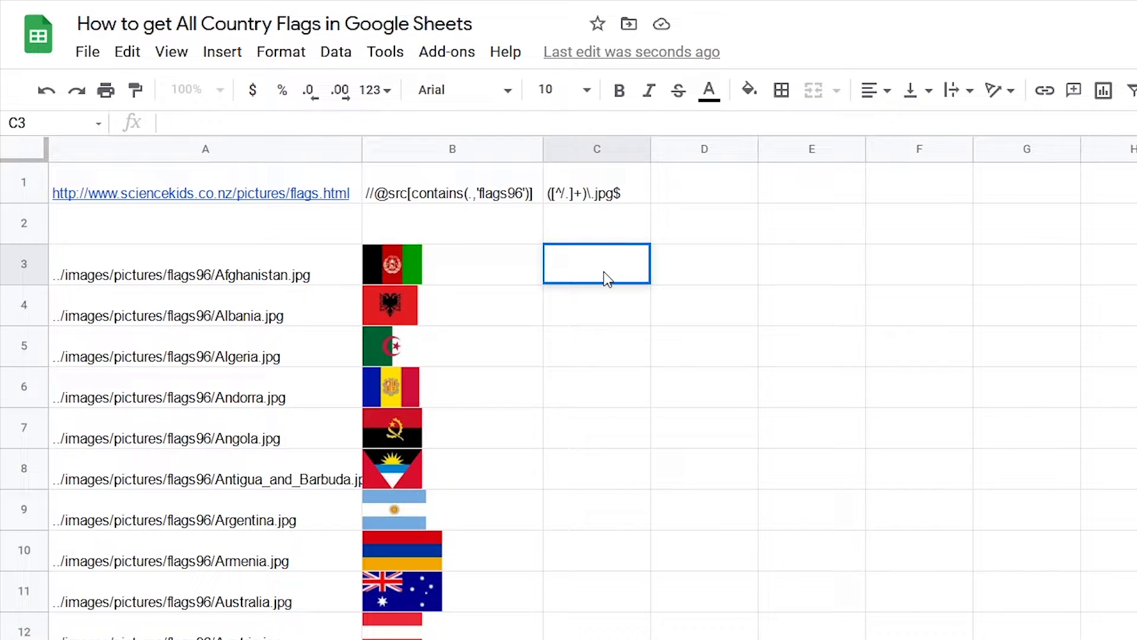
text(=regexe)
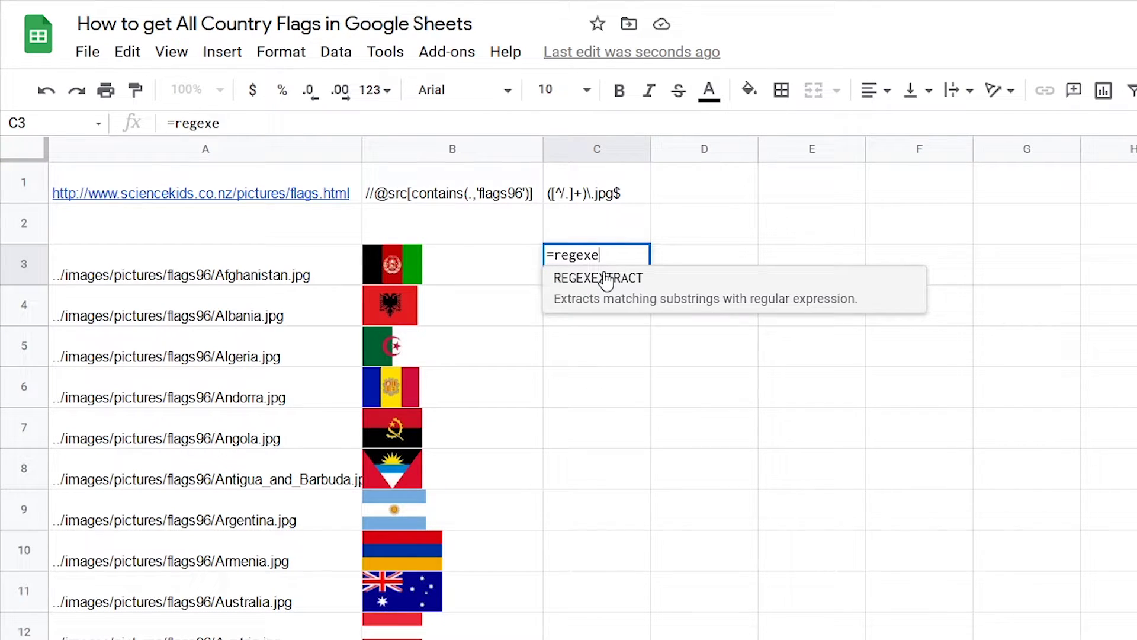
text(xtract()
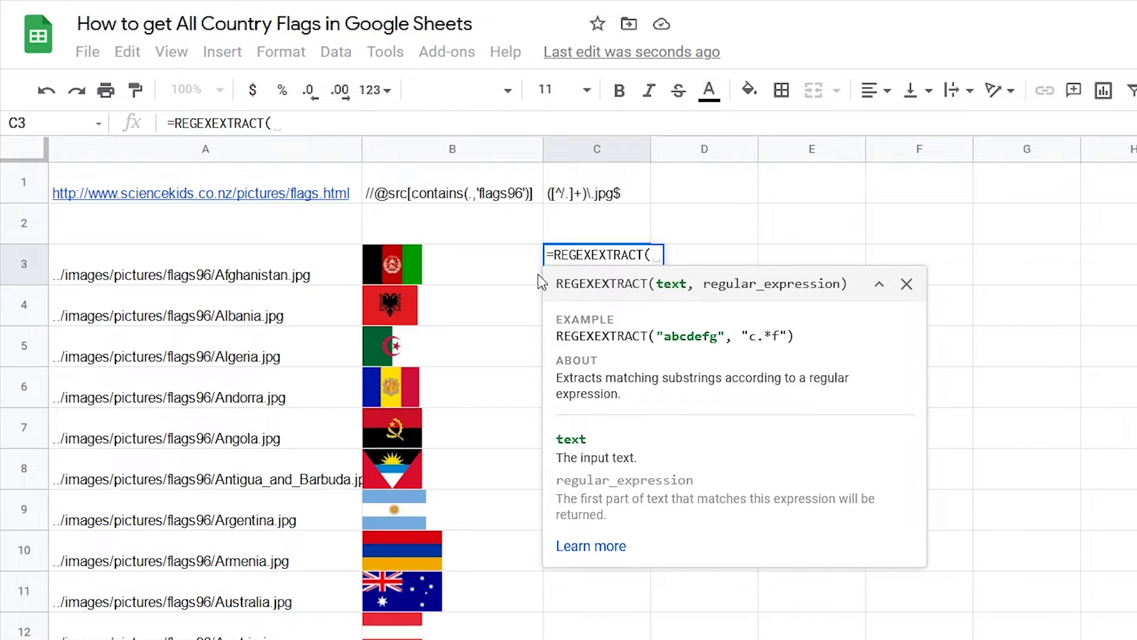
click(308, 270)
text(,)
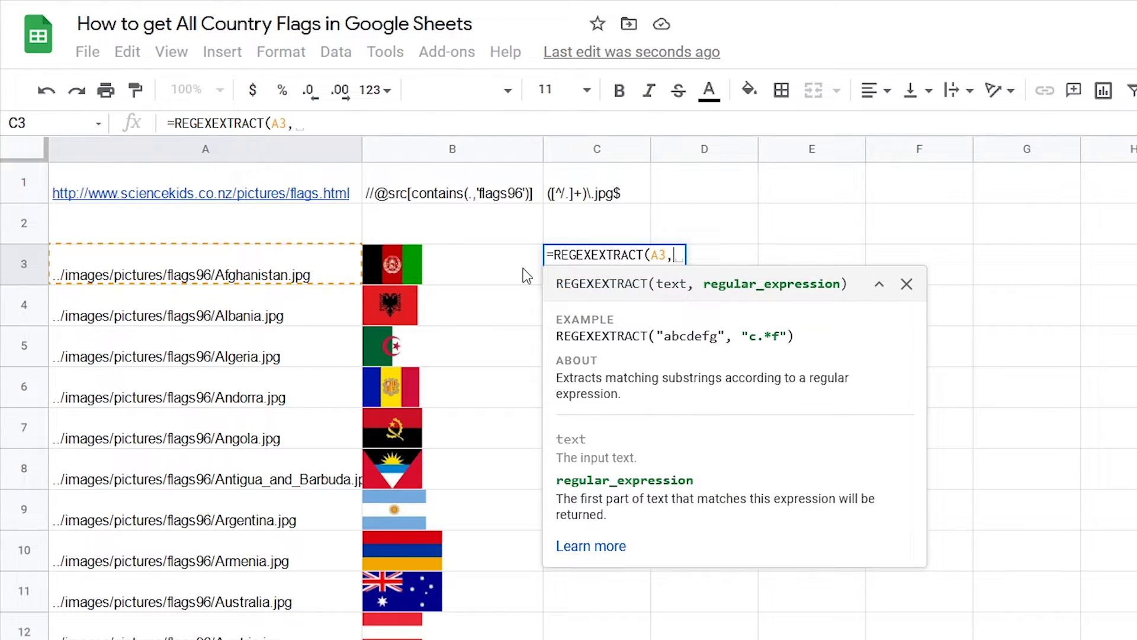
click(606, 200)
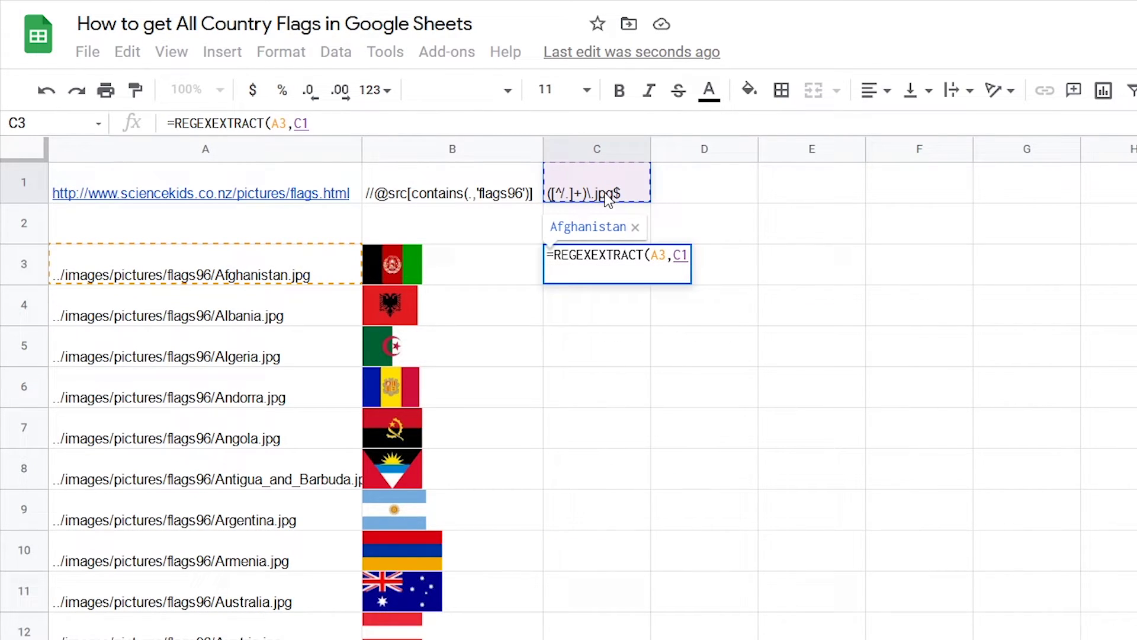
key(F4)
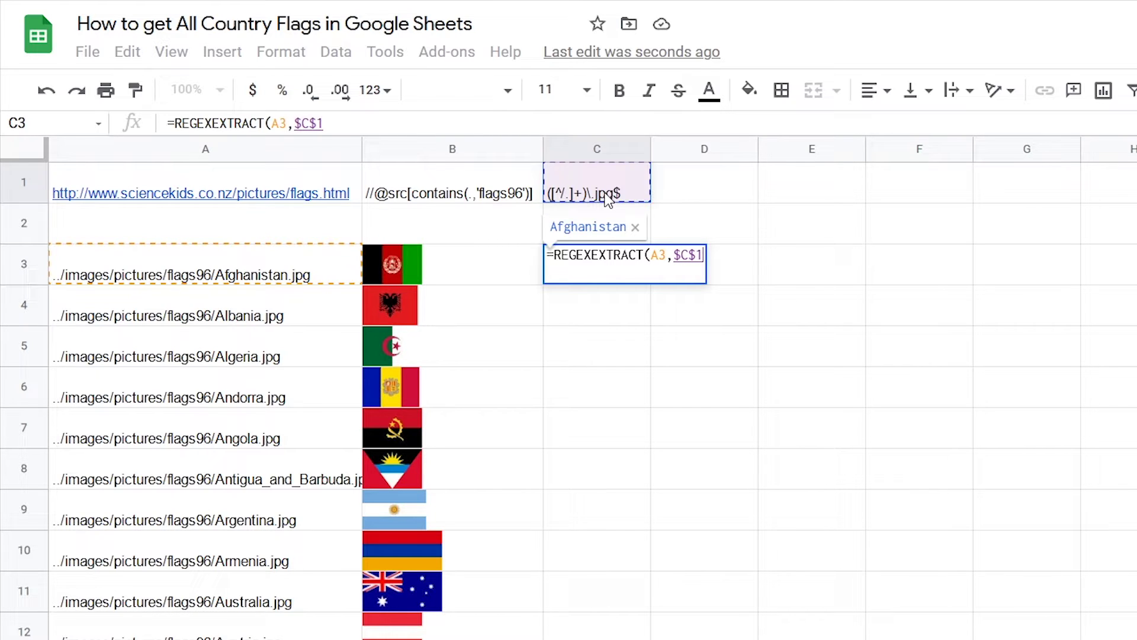
text())
key(Return)
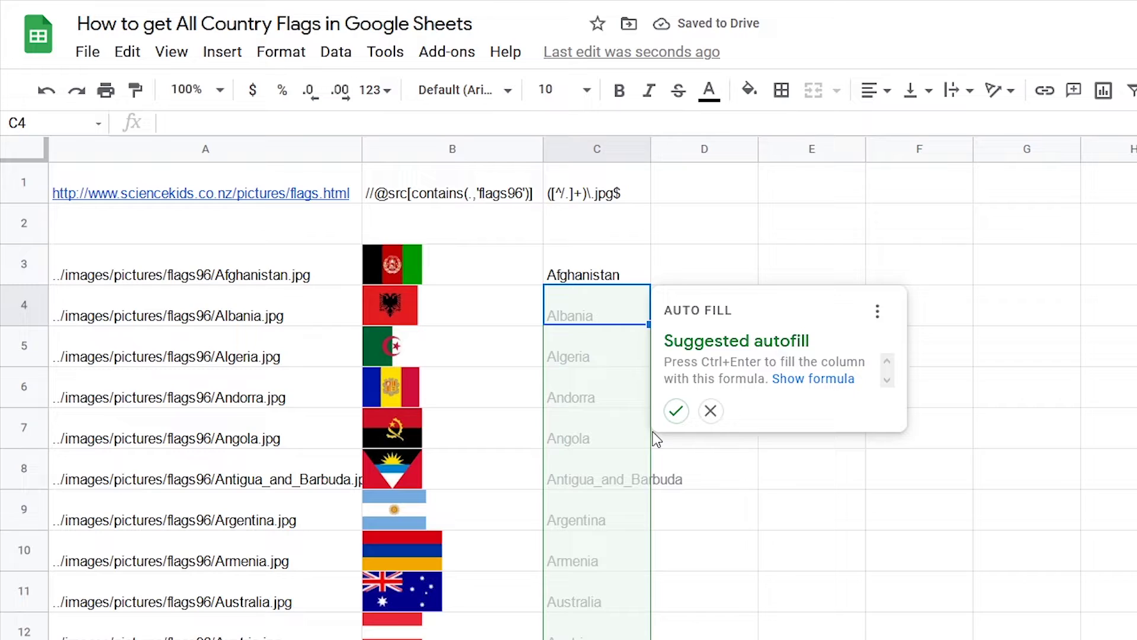
Copy the extraction formula down the whole list and widen column C.
click(703, 274)
click(622, 271)
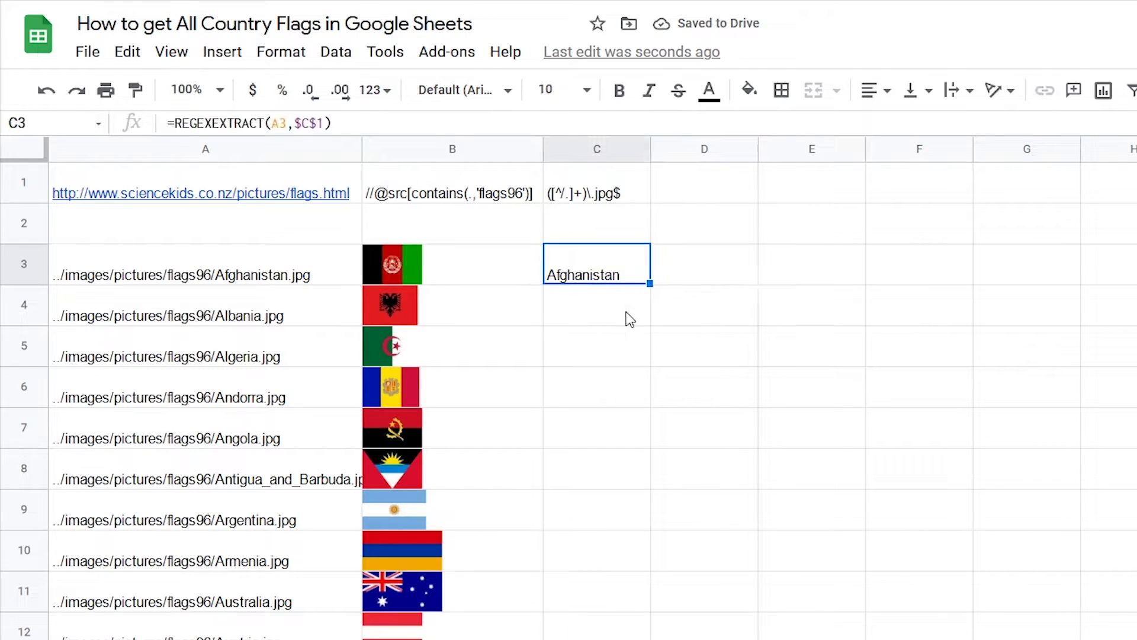
double_click(649, 284)
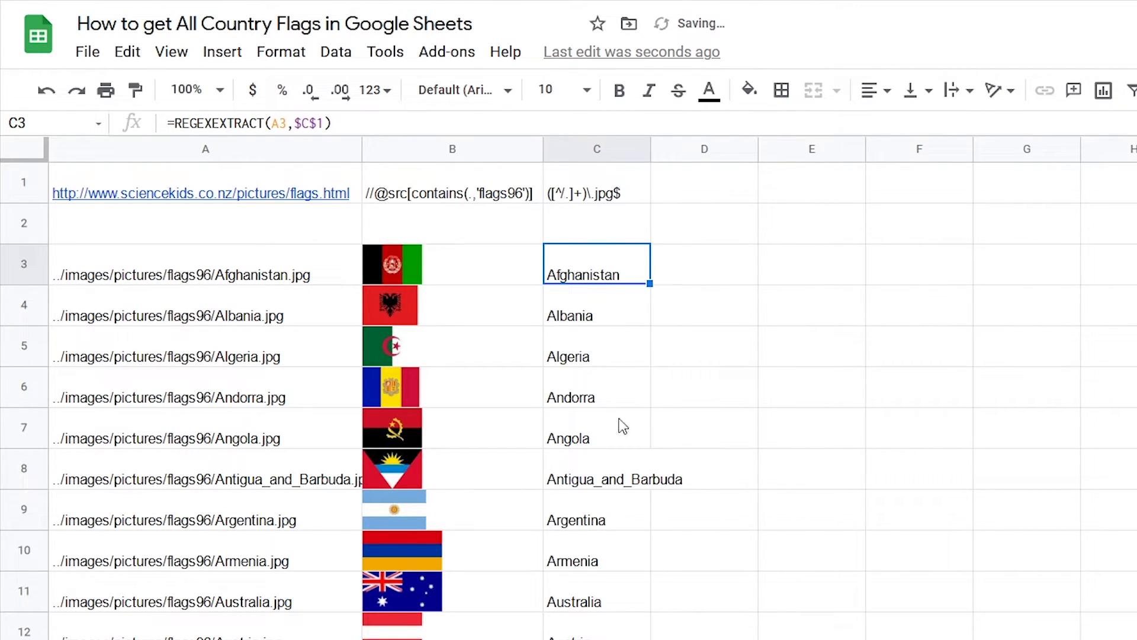
drag(651, 150, 711, 153)
scroll(553, 420, down, 5)
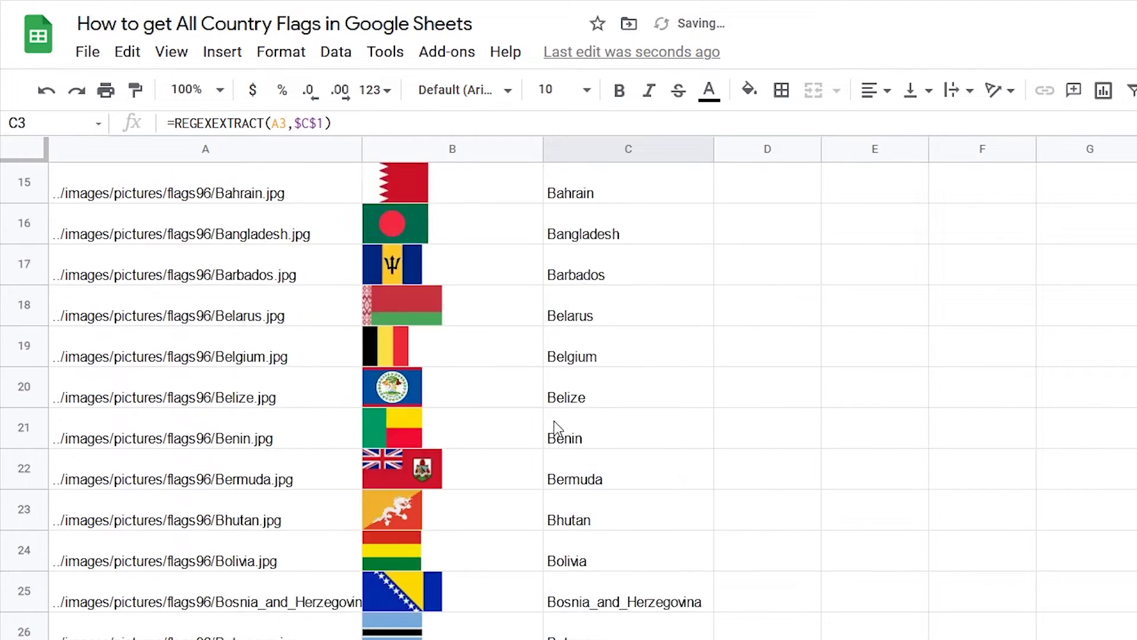
scroll(515, 428, down, 5)
scroll(503, 436, down, 5)
scroll(501, 439, up, 3)
scroll(502, 438, down, 5)
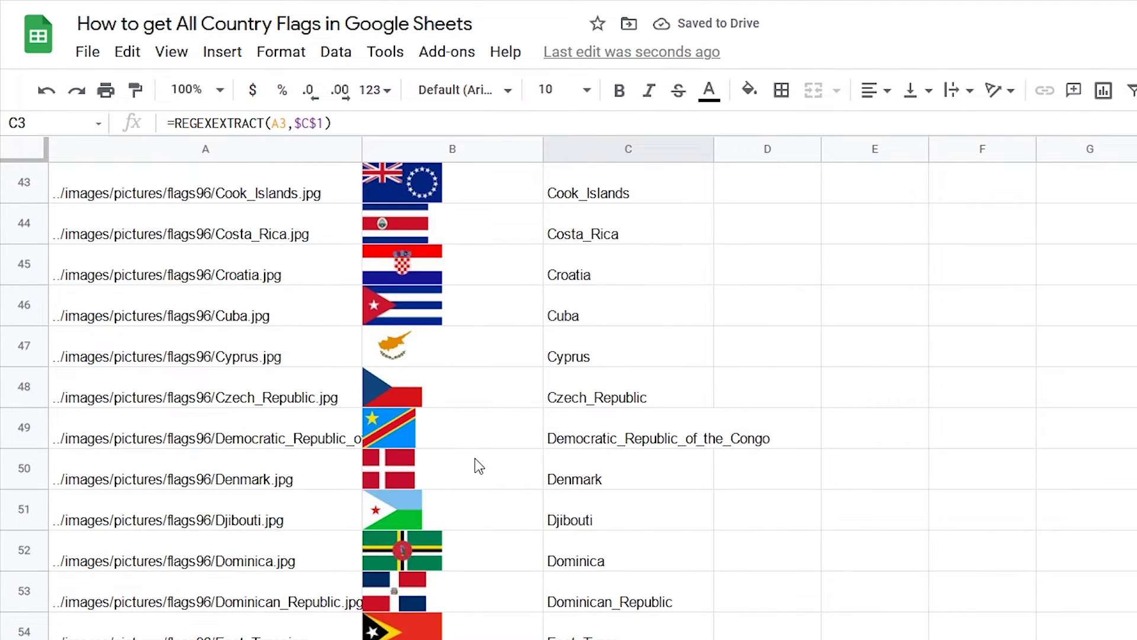
scroll(488, 464, down, 3)
key(ctrl+Home)
Enter =SUBSTITUTE(C8,"_"," ") in D8 to replace underscores with spaces.
click(631, 482)
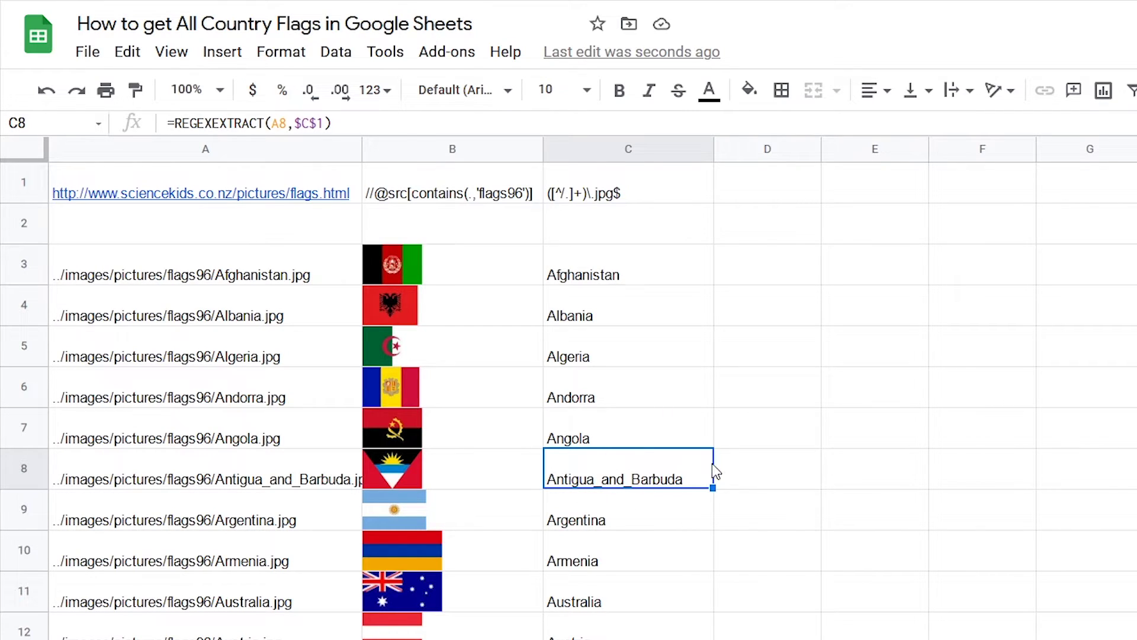
click(729, 465)
text(=)
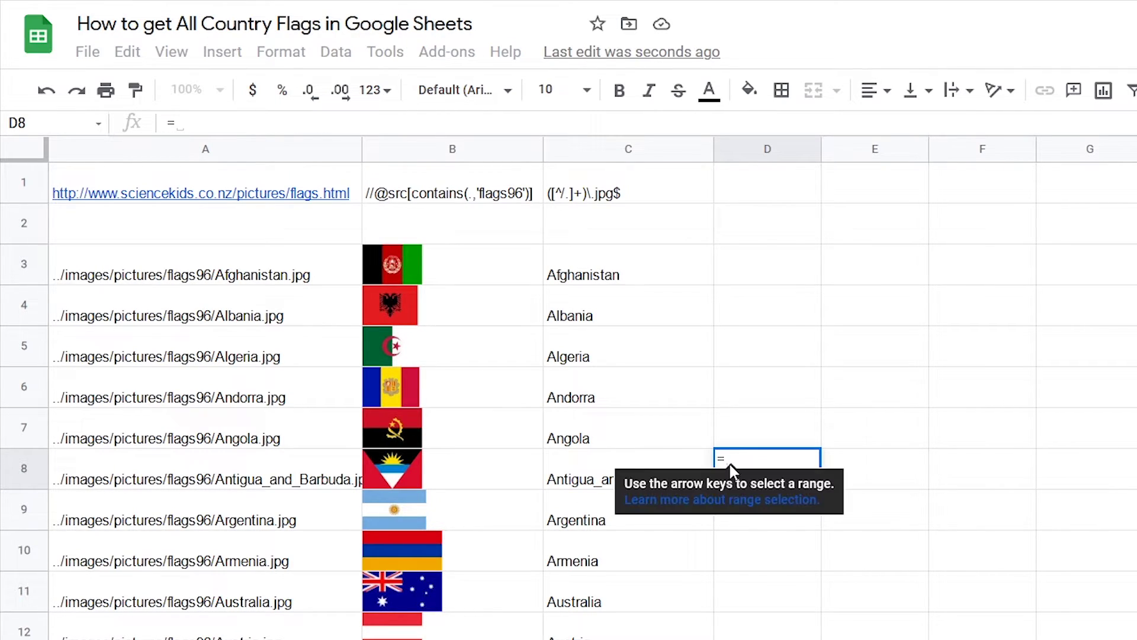
text(substi)
key(Tab)
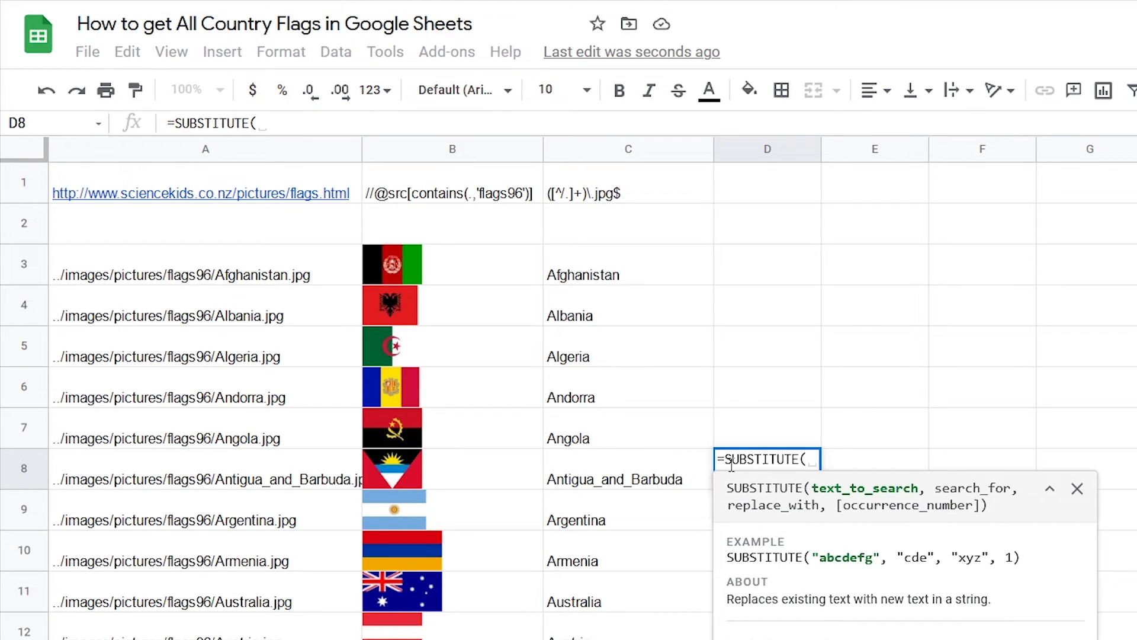
click(662, 467)
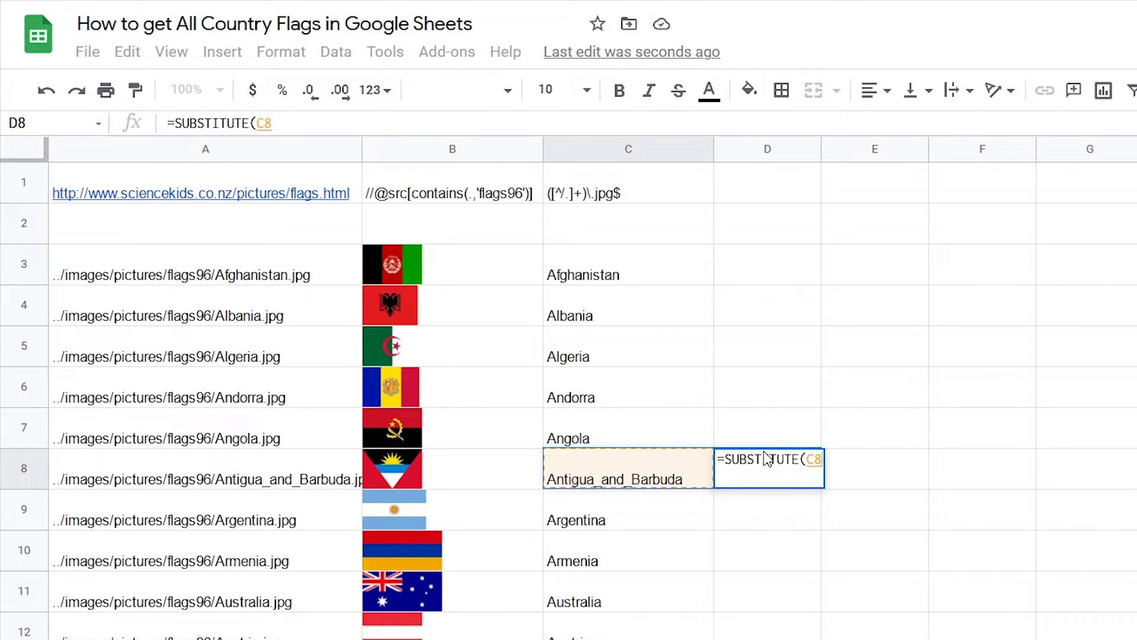
text(, )
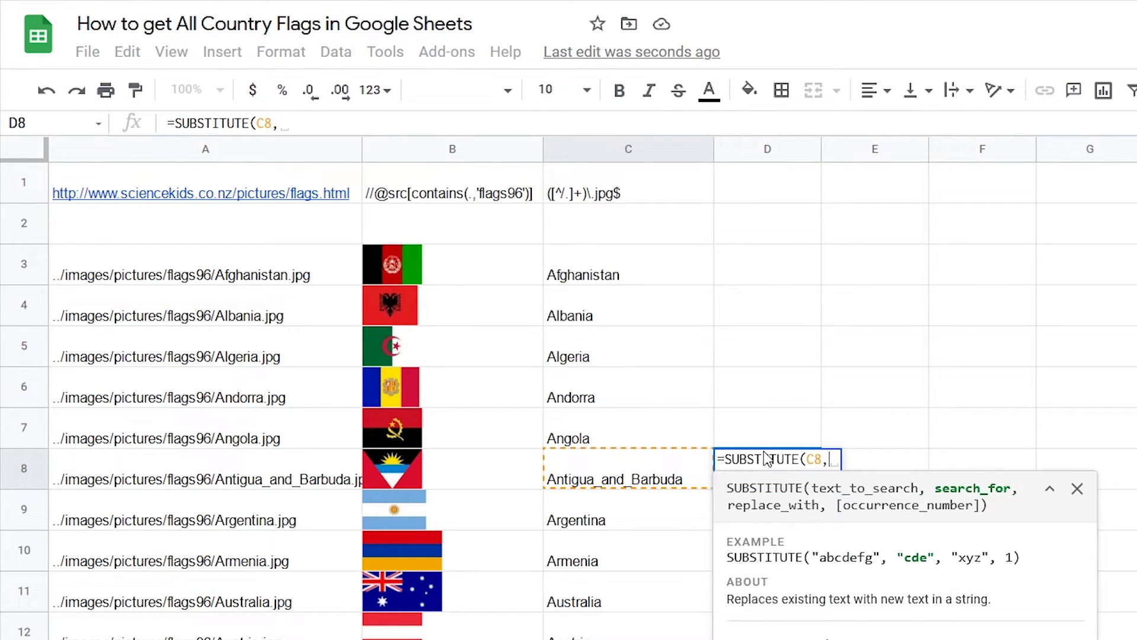
text("_")
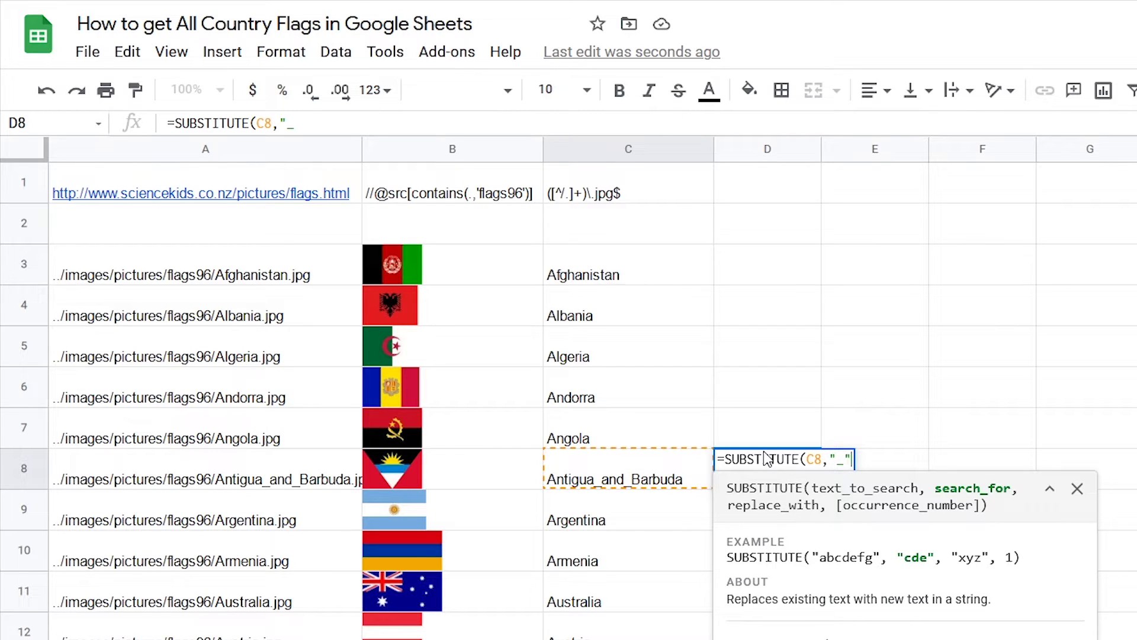
text(,)
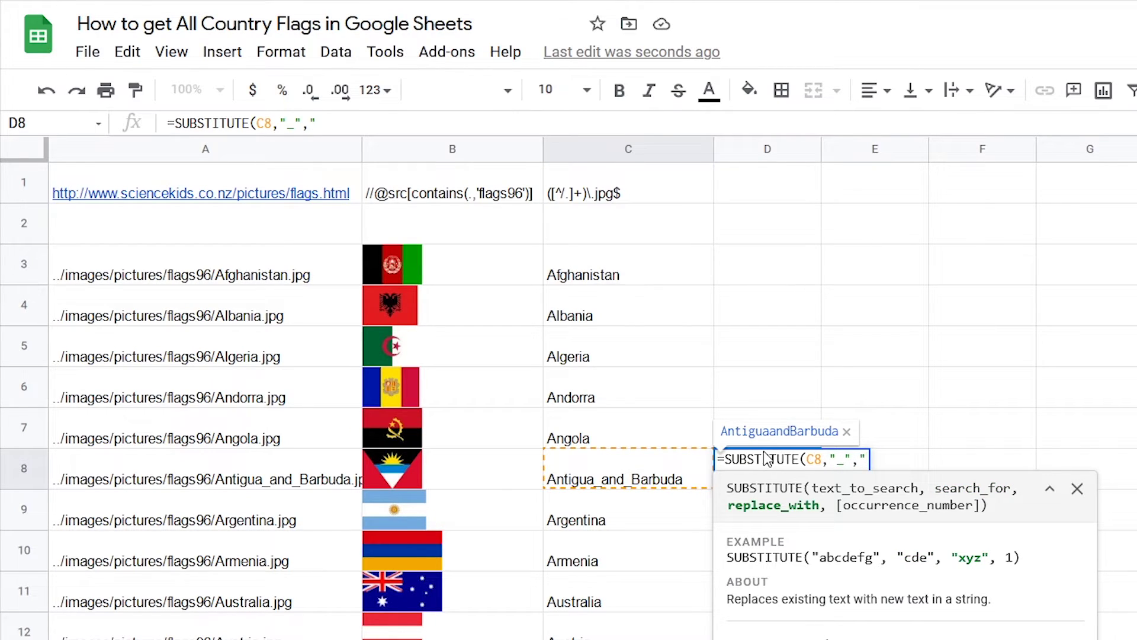
text(" "))
key(Return)
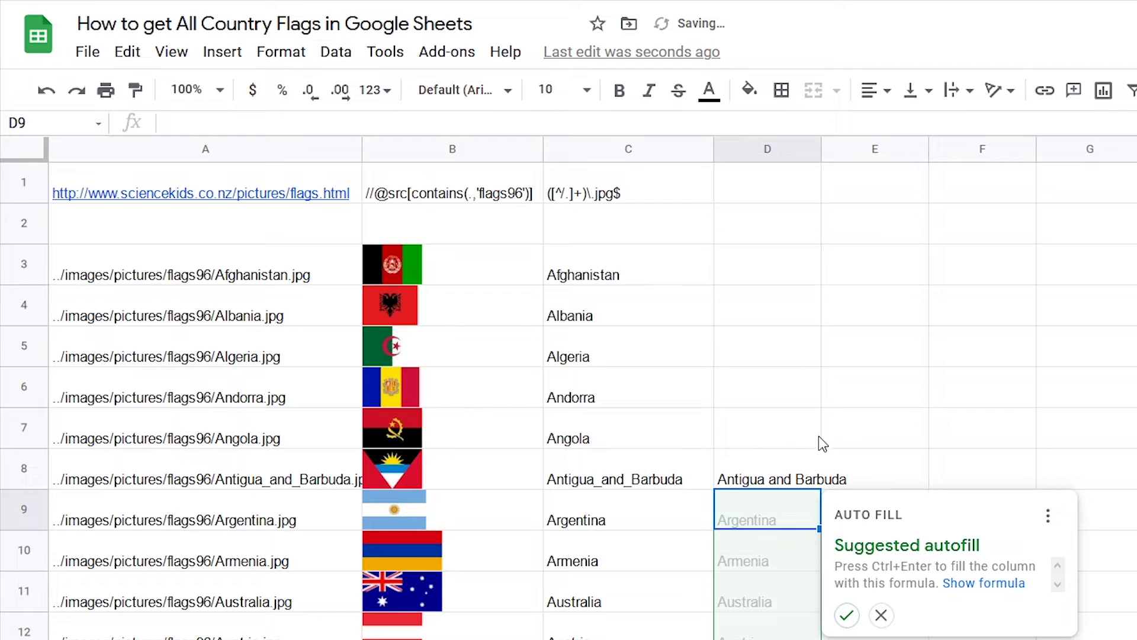
Copy the SUBSTITUTE formula over rows 3–8 and widen column D.
click(881, 615)
click(790, 482)
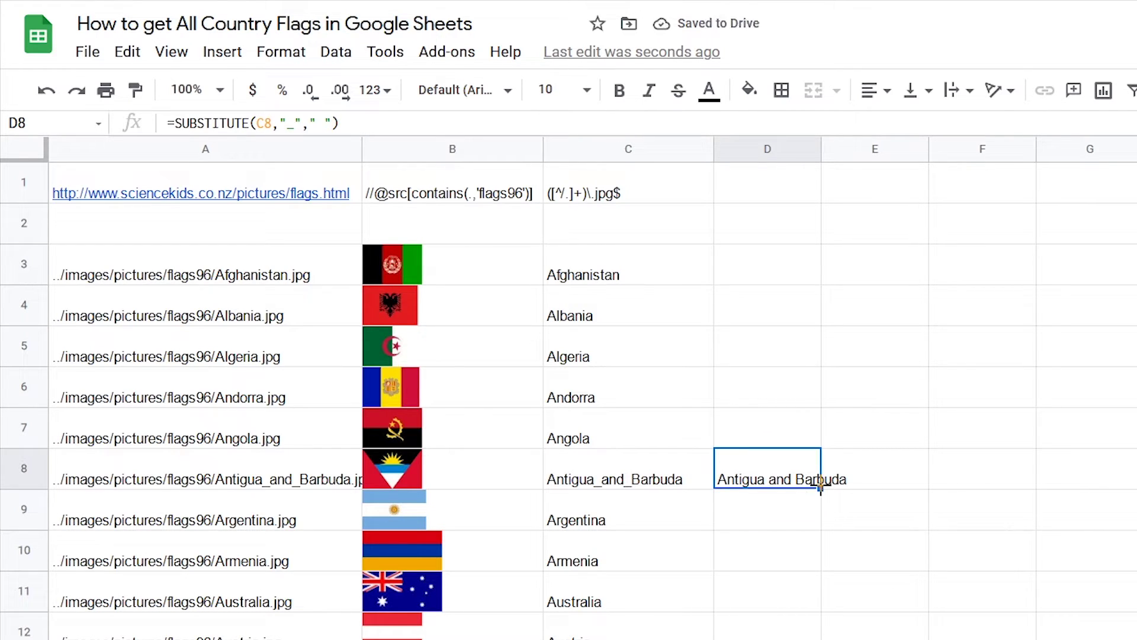
double_click(819, 496)
drag(807, 269, 807, 268)
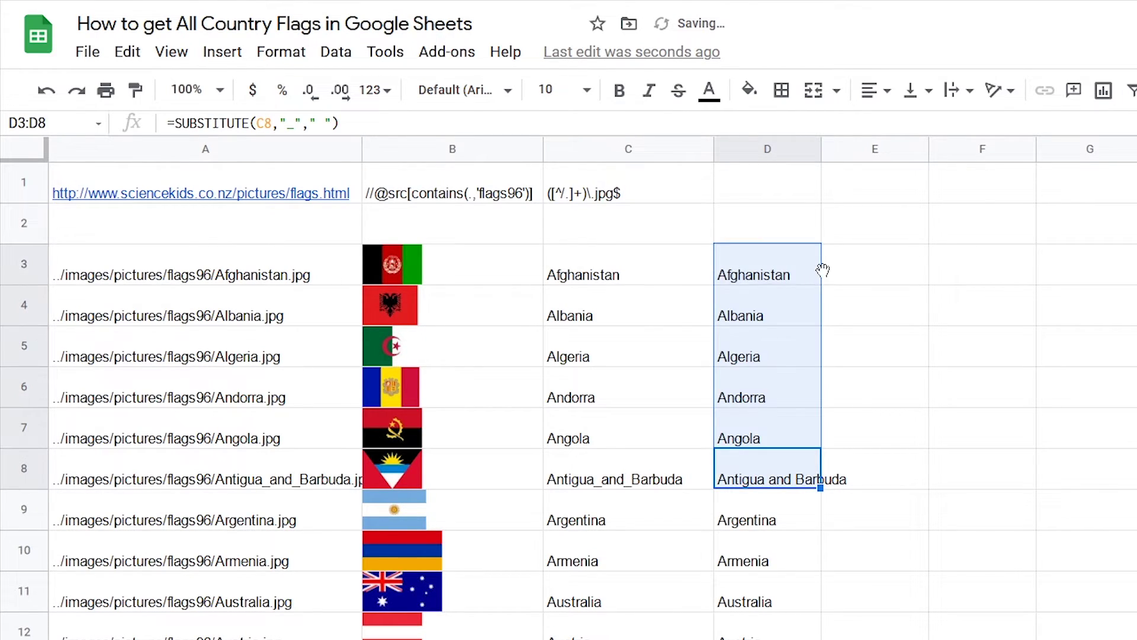
drag(821, 148, 868, 159)
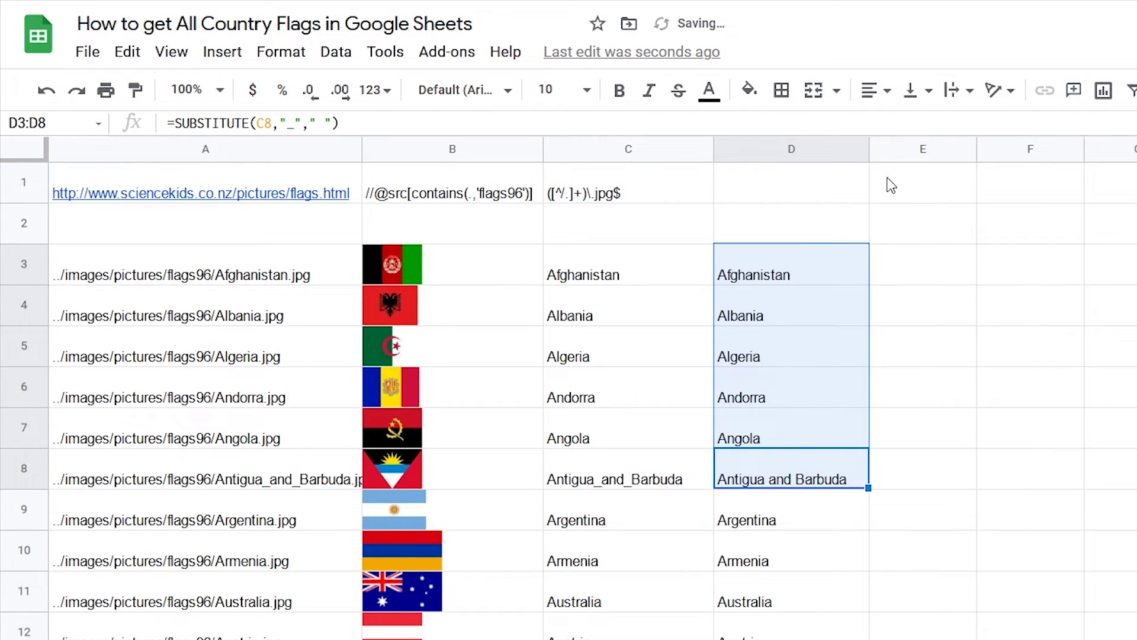
Hide row 1 holding the URL and patterns.
click(13, 181)
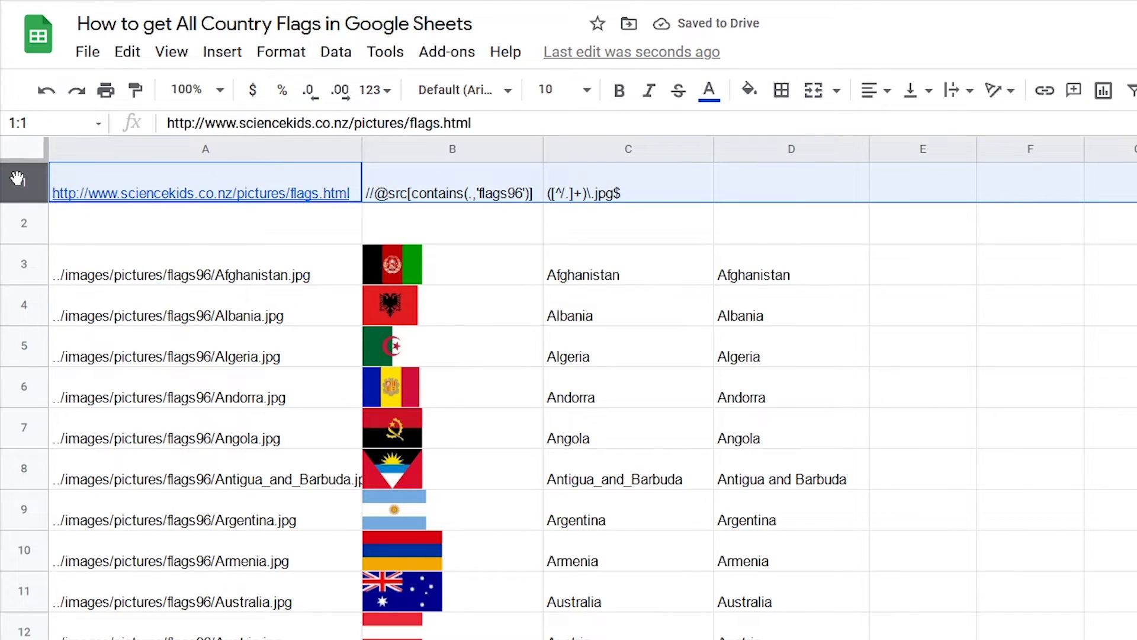
right_click(12, 182)
click(89, 493)
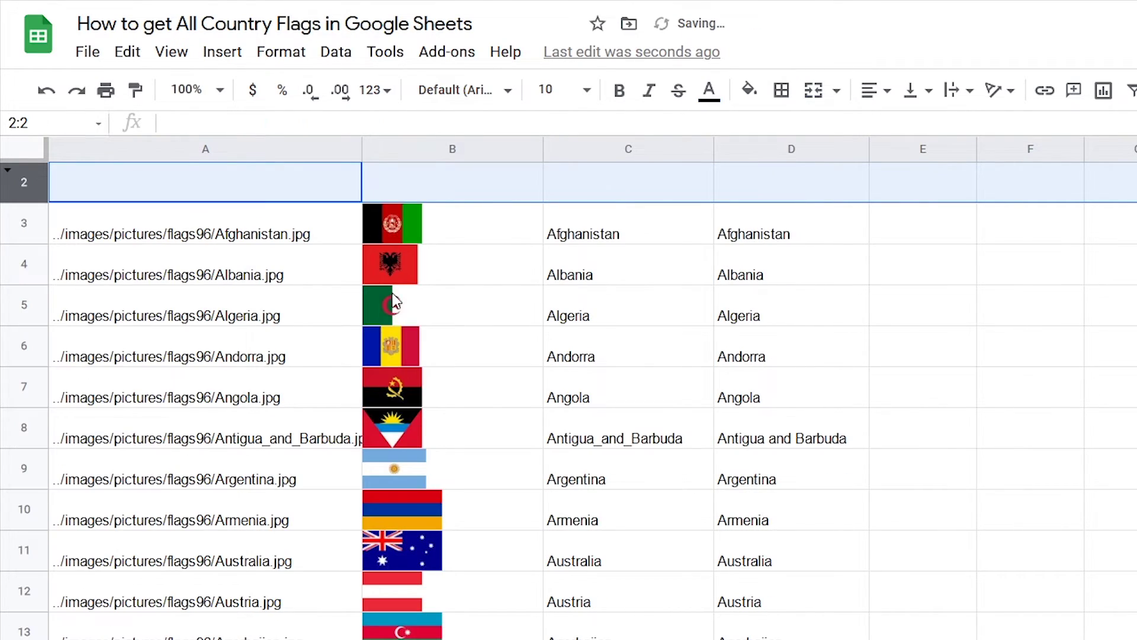
Hide helper columns A and C.
click(263, 147)
ctrl+click(612, 148)
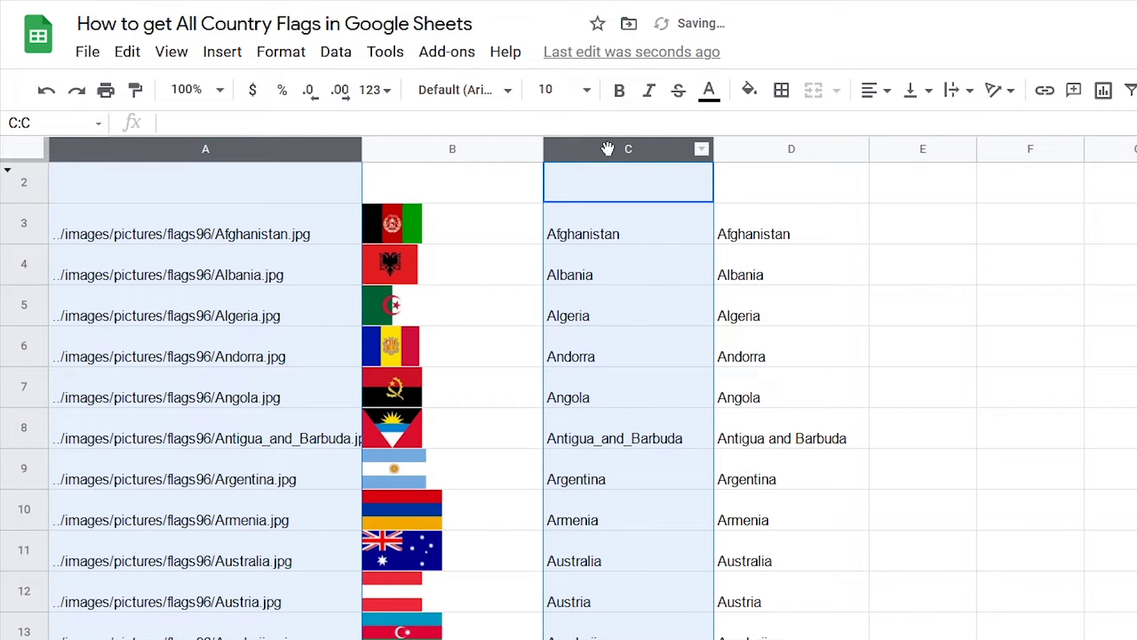
right_click(611, 149)
click(684, 248)
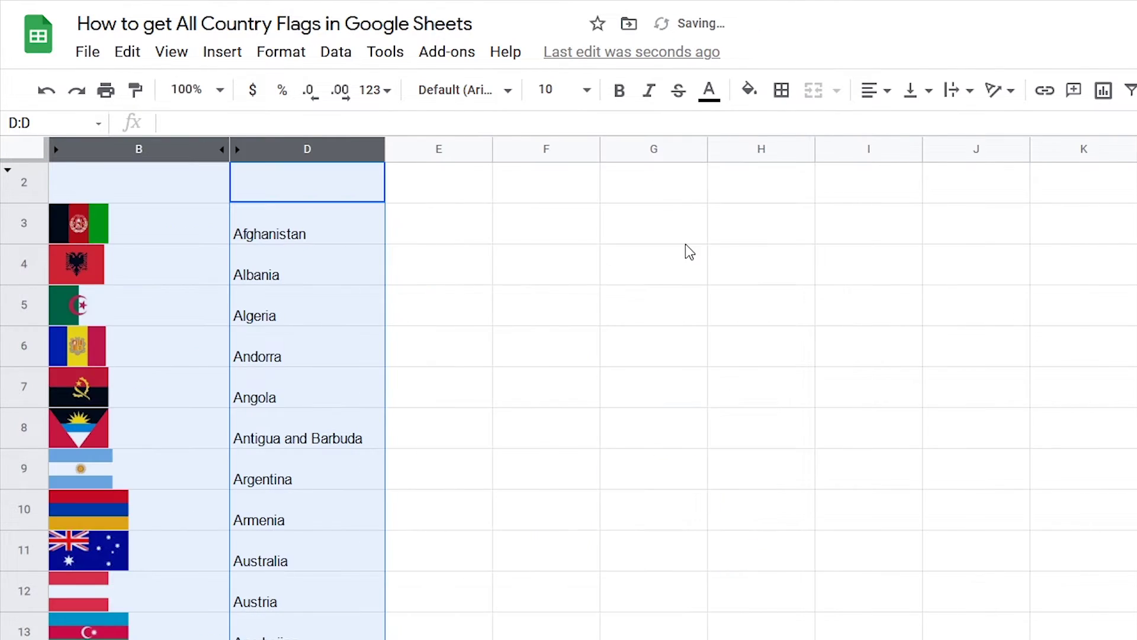
Add 'Flag' in B2 and 'Country' in D2 as bold headers.
click(175, 185)
text(Flag)
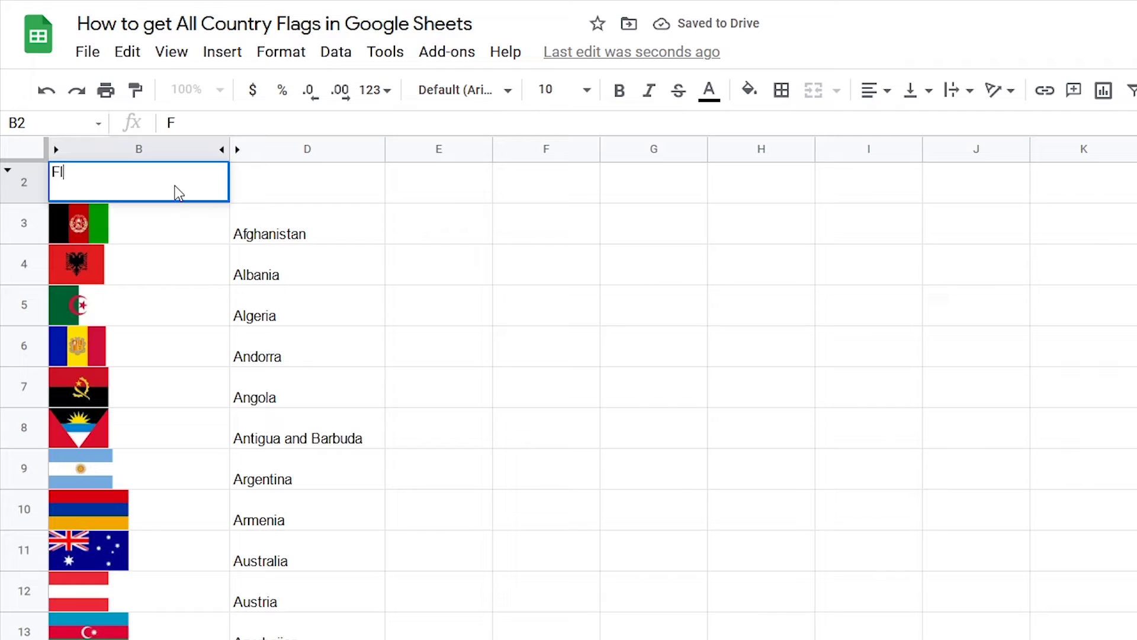
key(Tab)
text(Country)
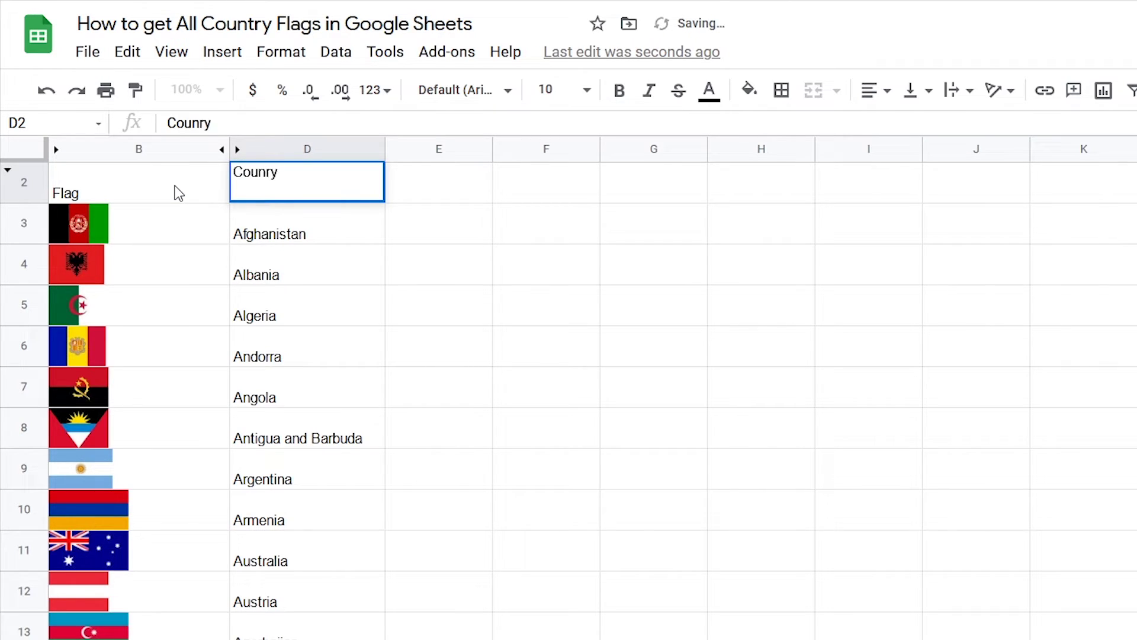
drag(174, 186, 267, 191)
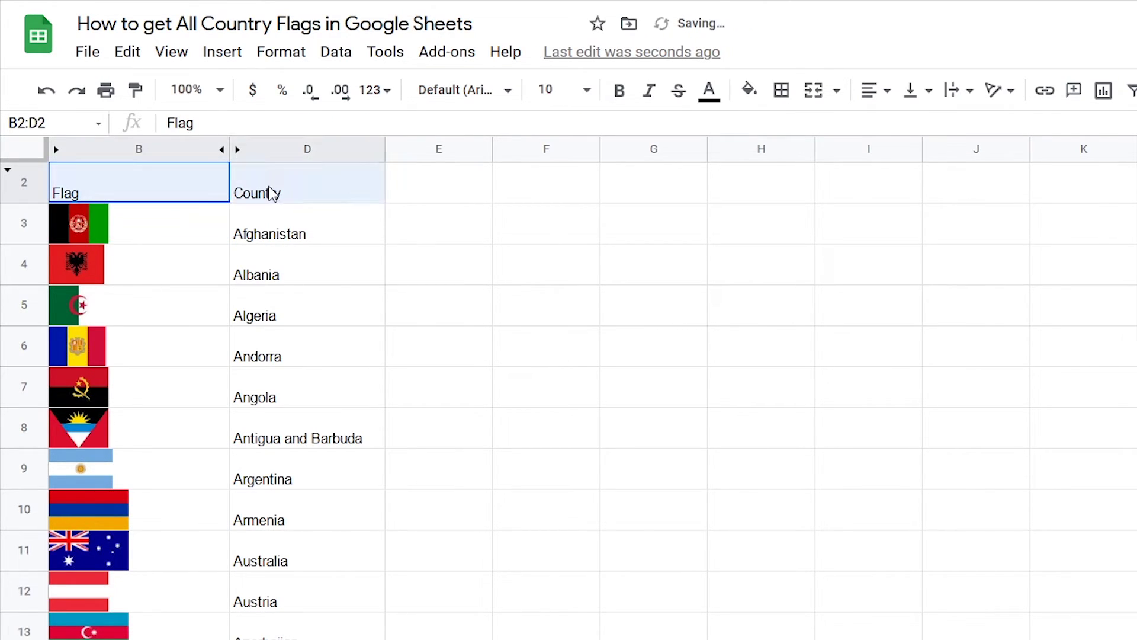
key(ctrl+b)
click(629, 267)
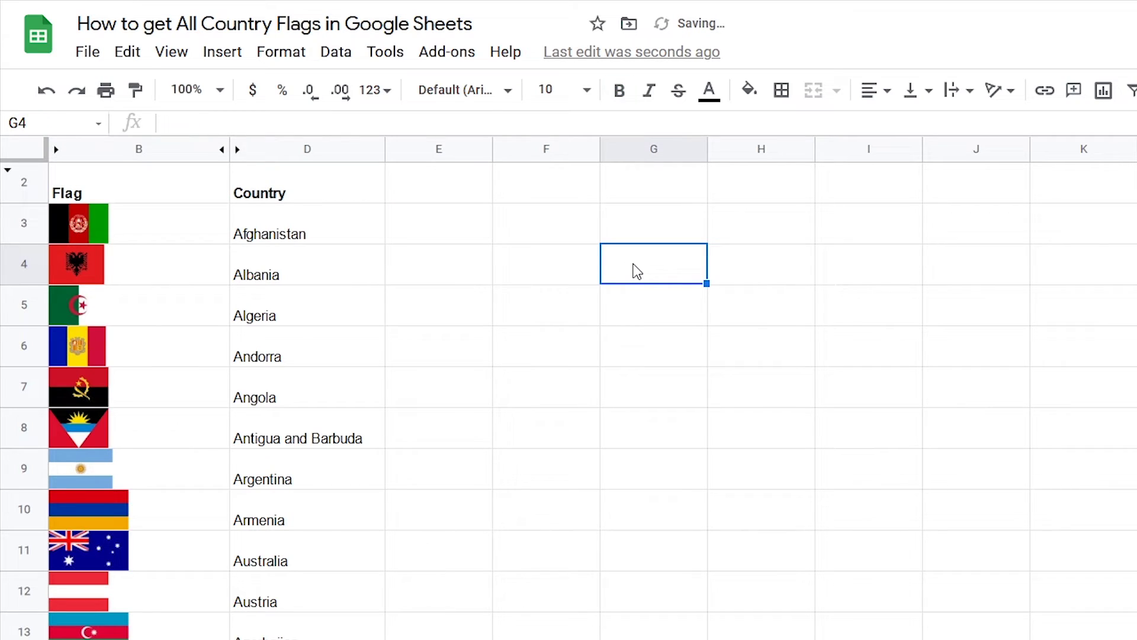
scroll(613, 427, down, 4)
scroll(605, 436, down, 4)
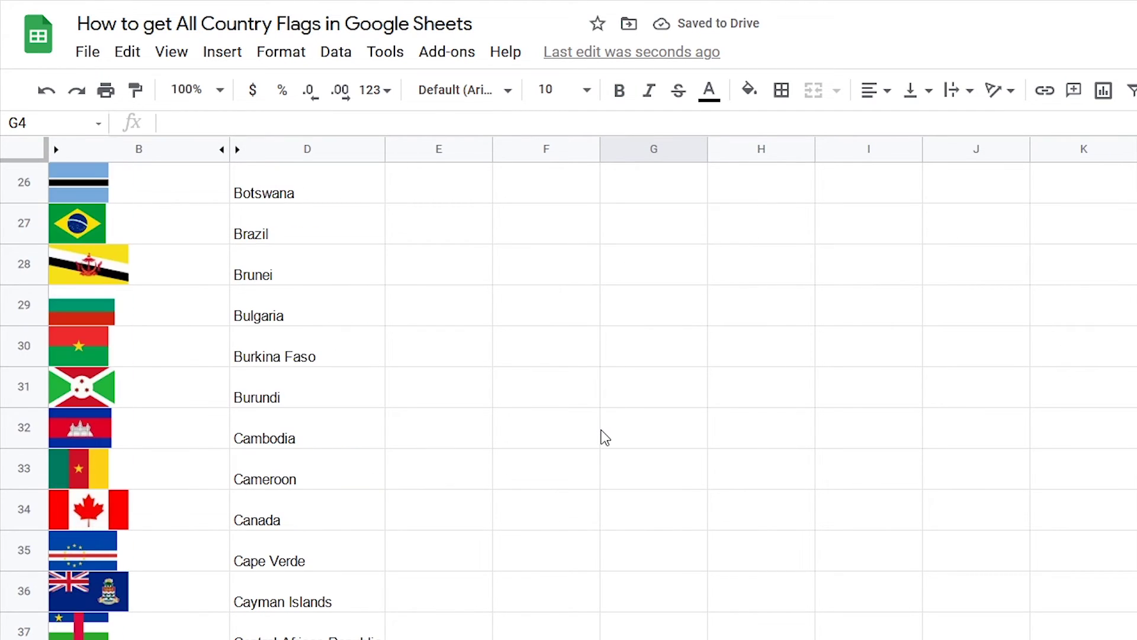
scroll(605, 444, down, 3)
scroll(602, 444, down, 3)
scroll(606, 450, down, 3)
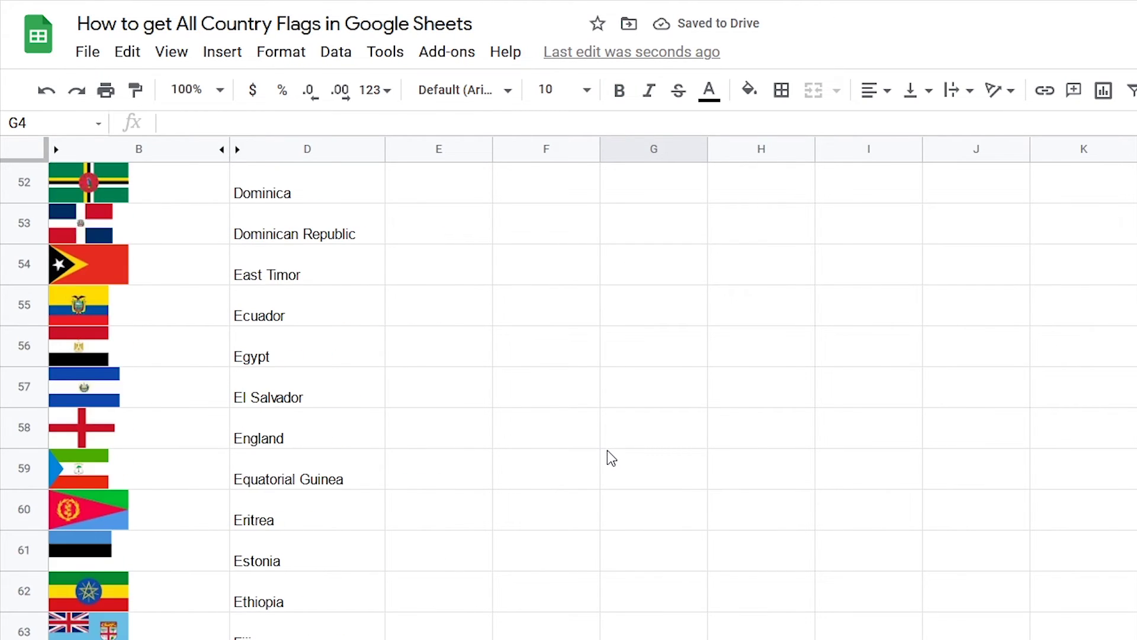
scroll(622, 480, up, 15)
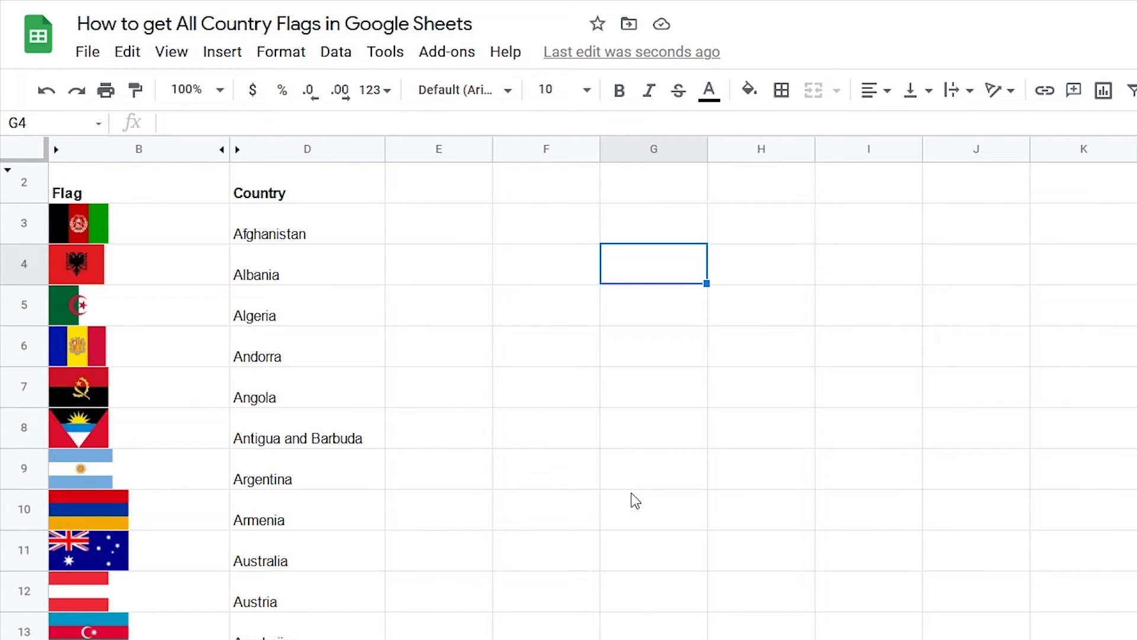